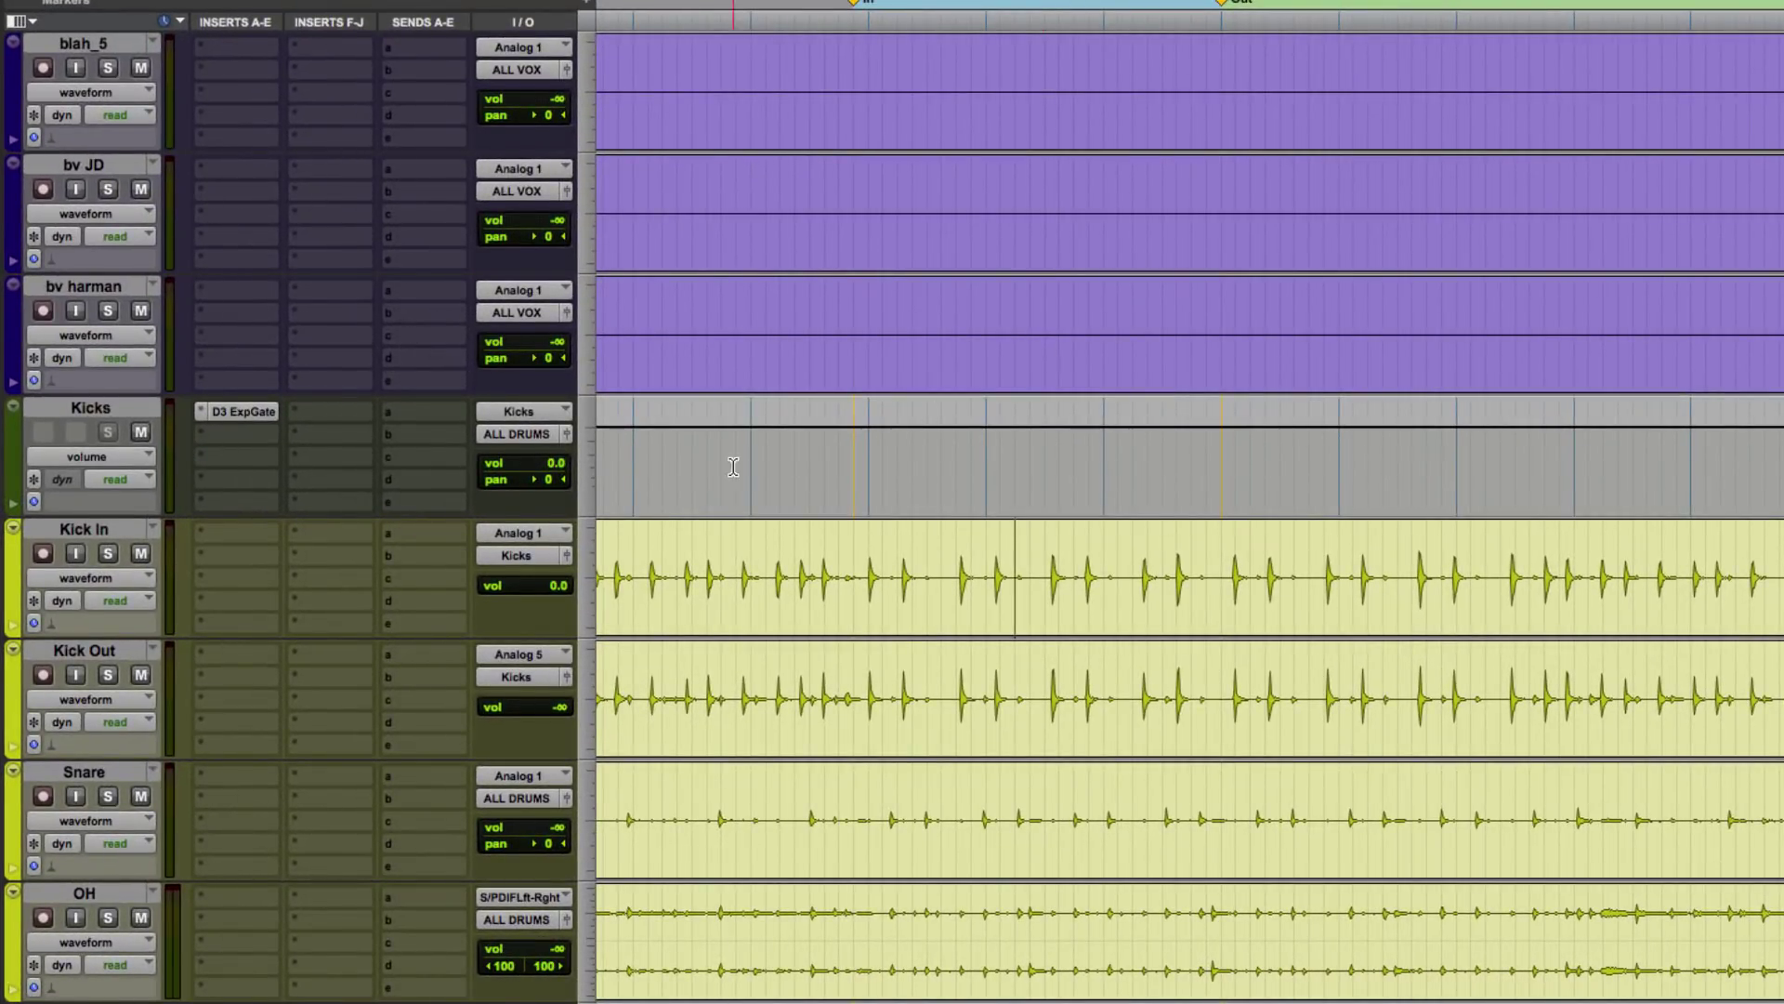
- Select the Kick In and Kick Out tracks and check their output bus assignment
{"action": "left_click", "coordinate": [101, 531]}
{"action": "left_click", "coordinate": [105, 654], "text": "shift"}
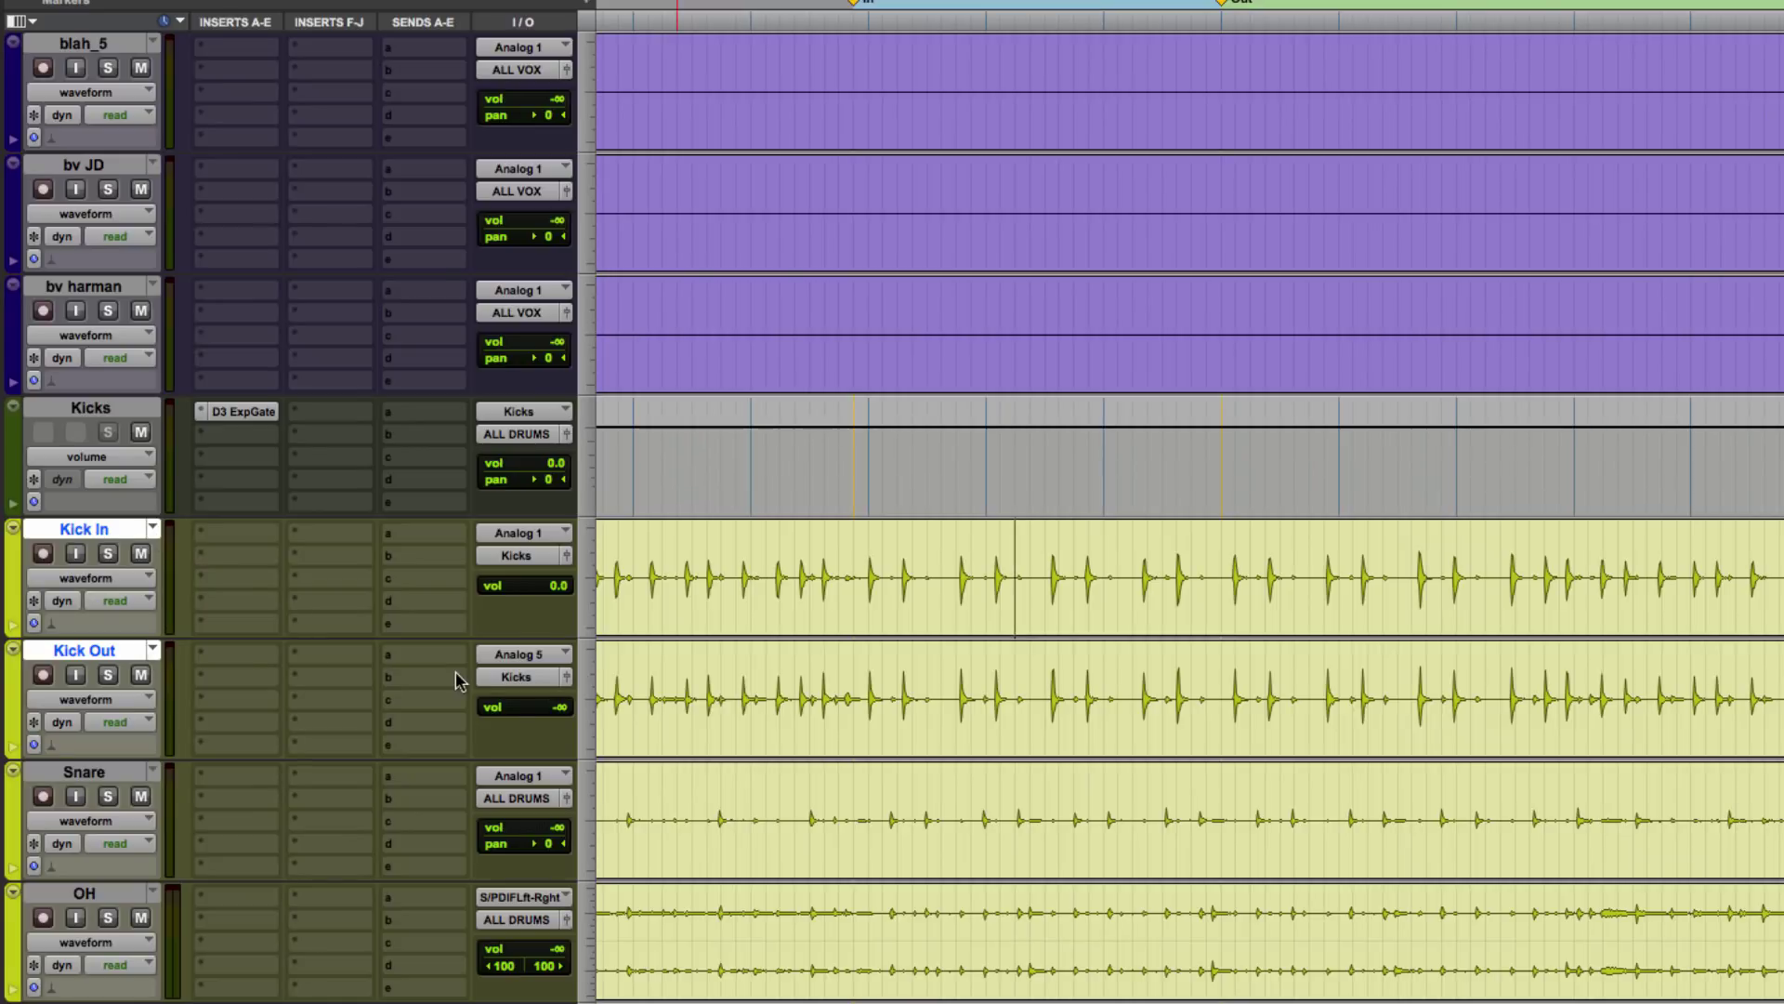
{"action": "left_click", "coordinate": [517, 677]}
{"action": "mouse_move", "coordinate": [537, 700]}
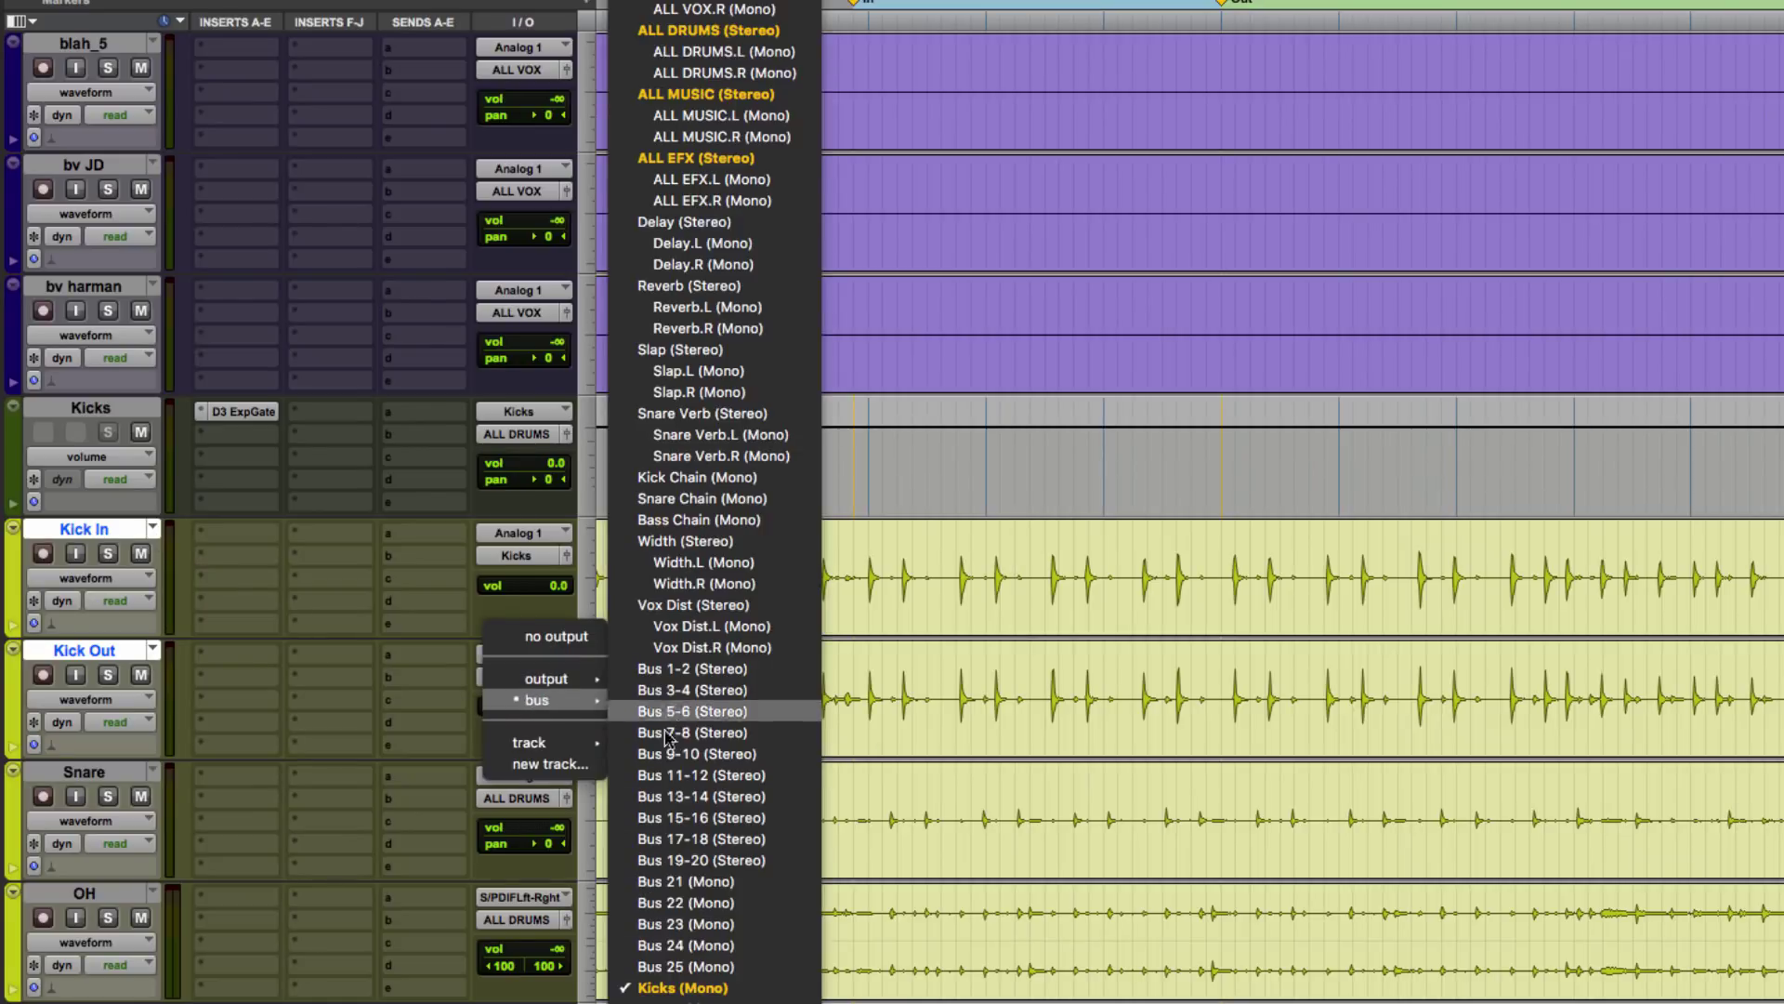
- Inspect the Expander/Gate settings on the Kicks track, then close the plug-in
{"action": "left_click", "coordinate": [131, 410]}
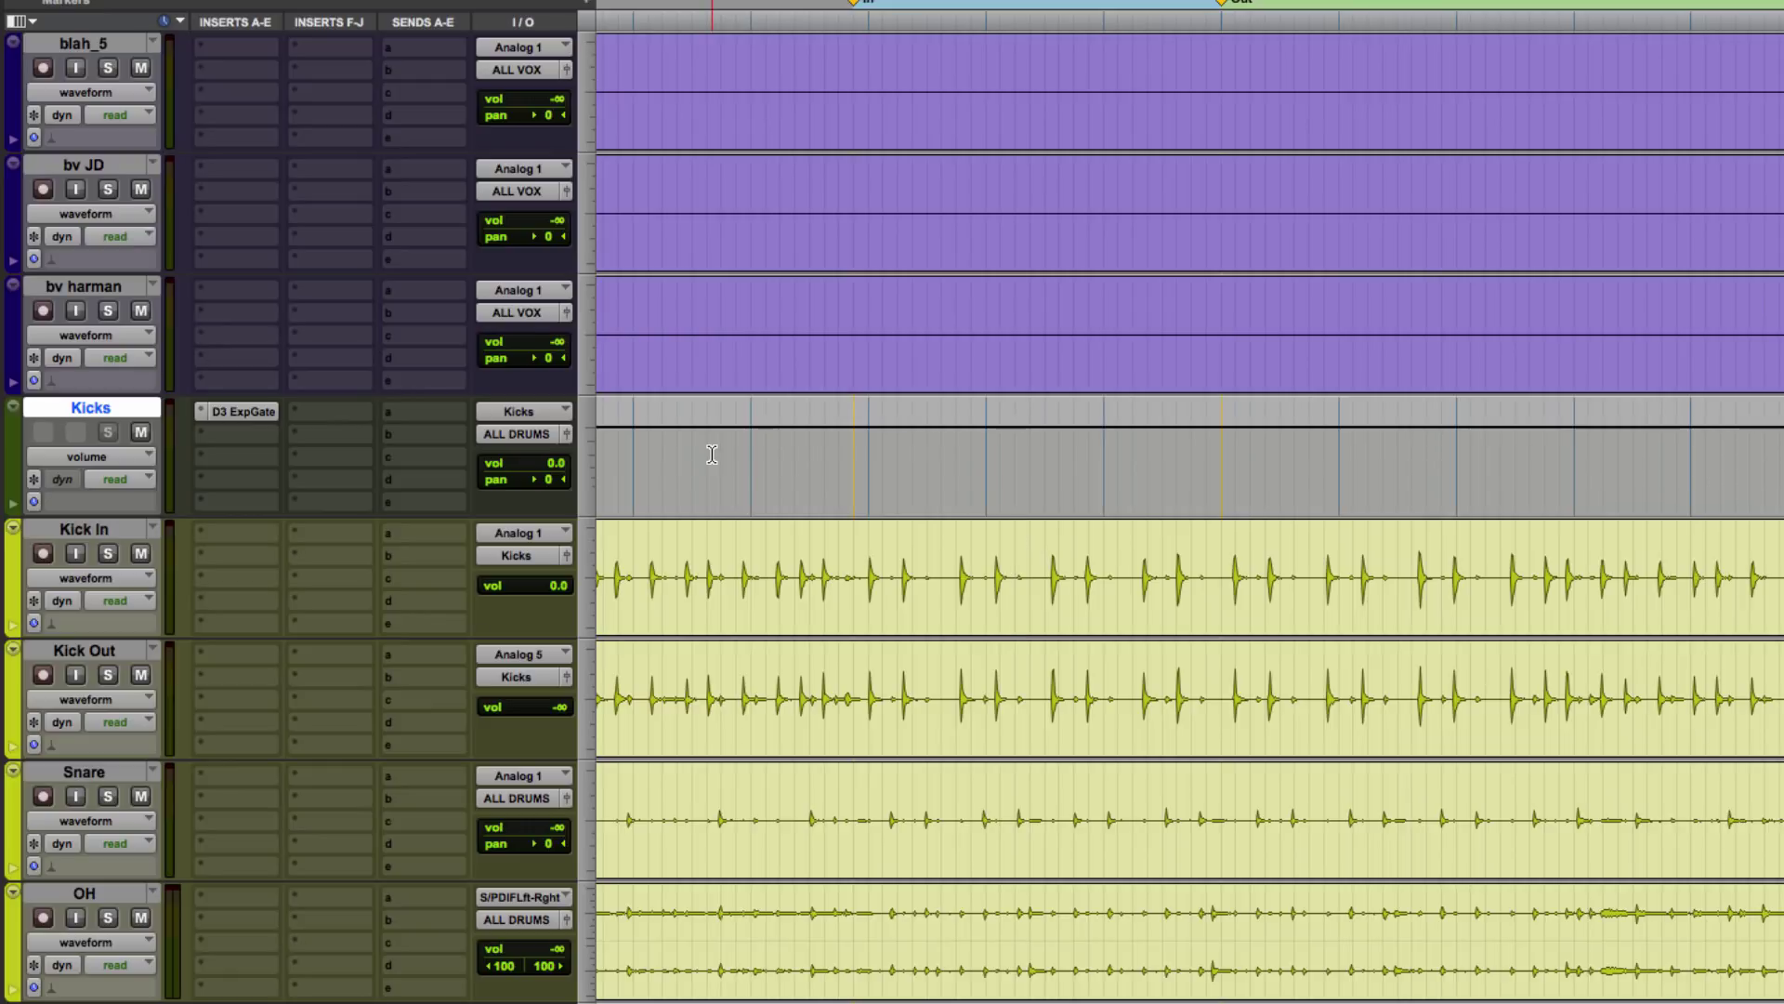
{"action": "left_click", "coordinate": [253, 412]}
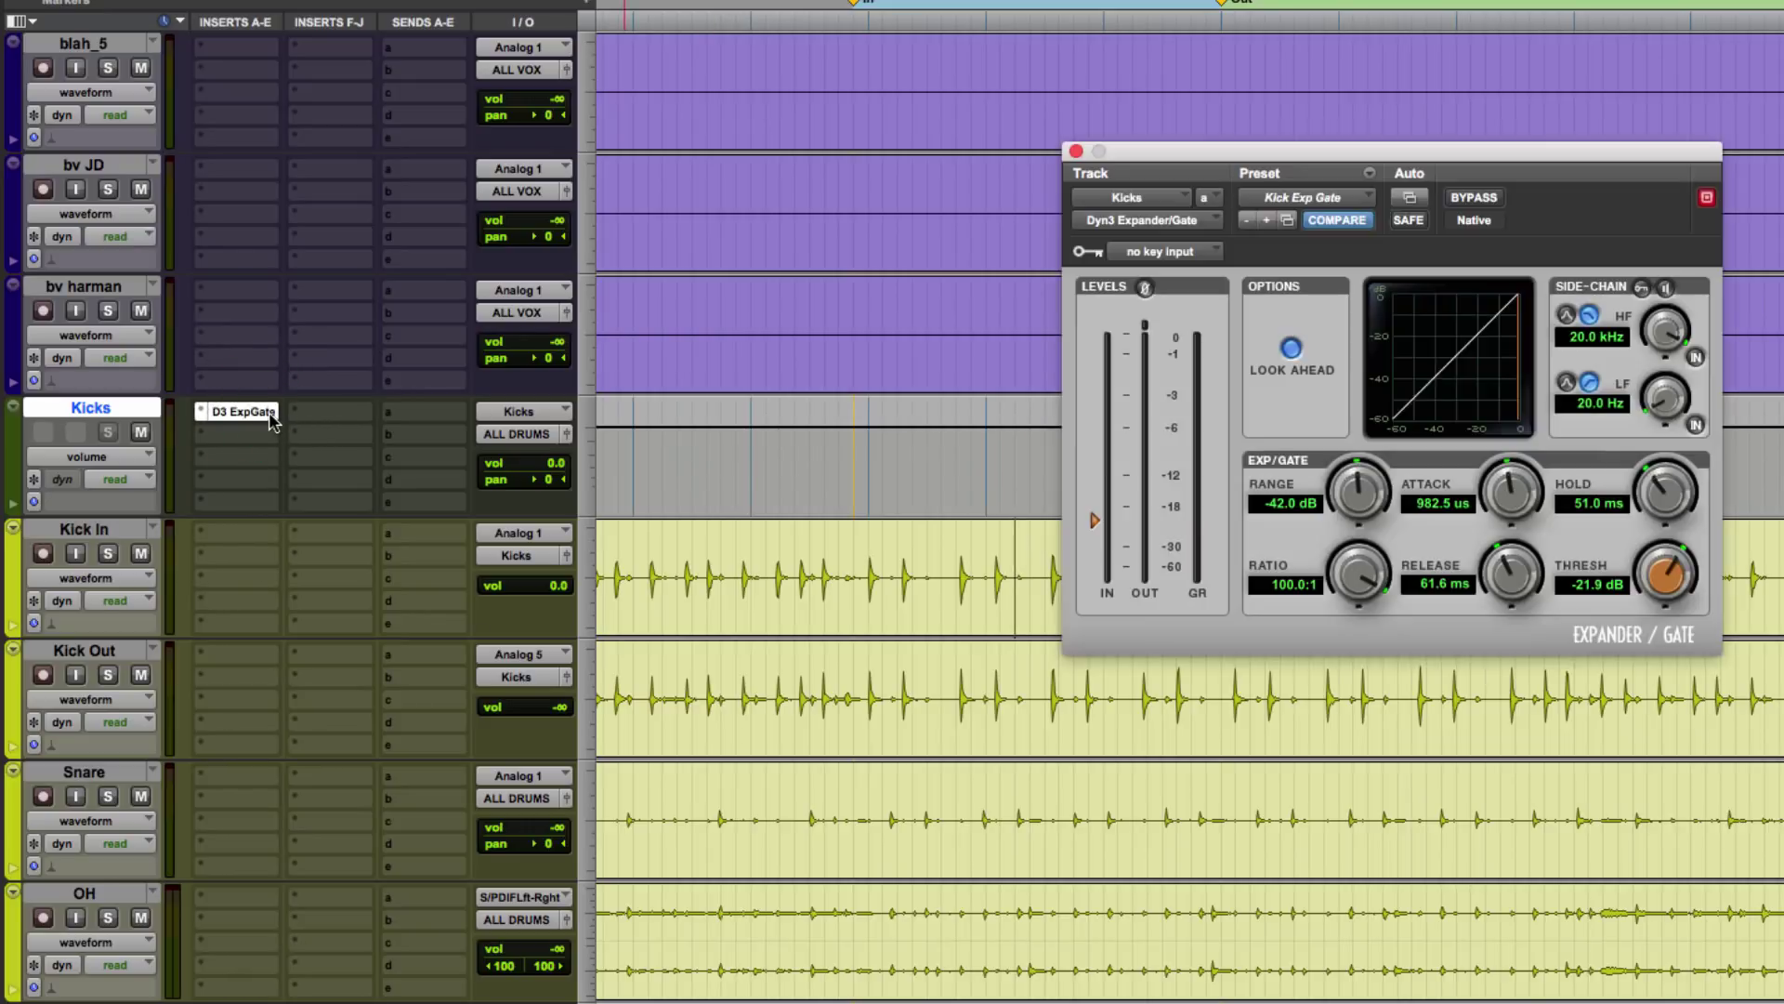
{"action": "left_click", "coordinate": [914, 447]}
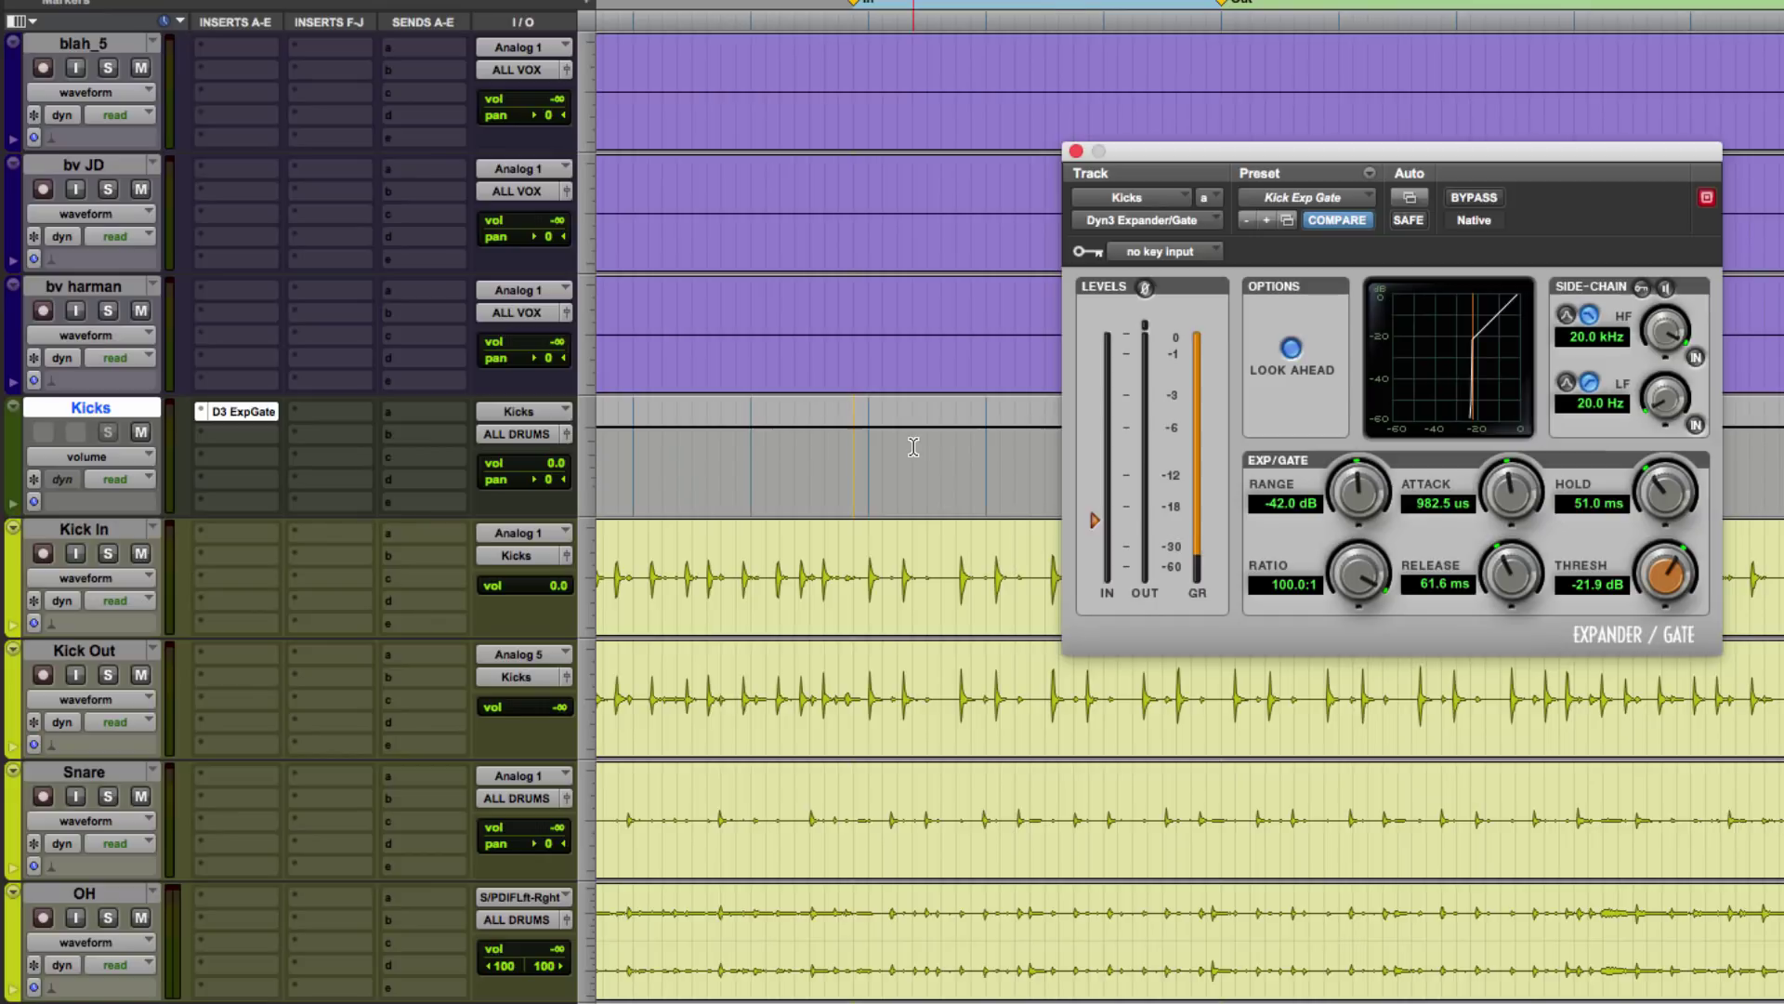
{"action": "key", "text": "super+w"}
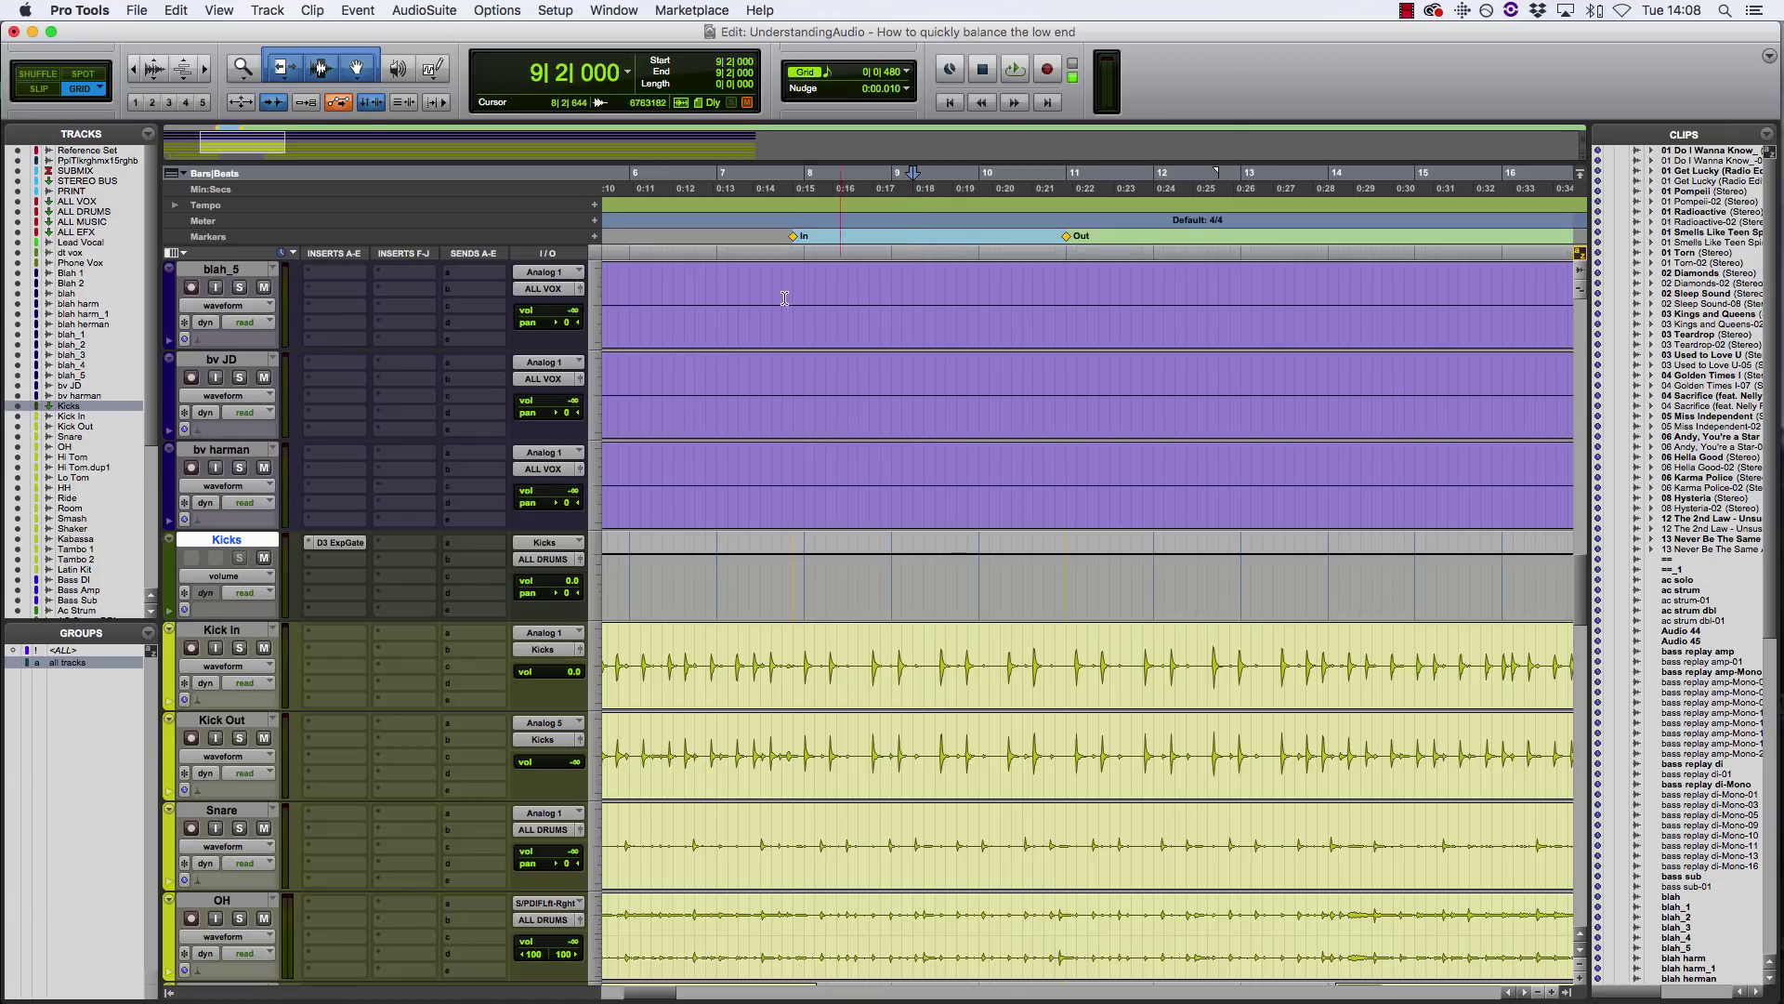
- Select the passage from the In marker to the Out marker and listen to it with the drum tracks in view
{"action": "left_click", "coordinate": [795, 237]}
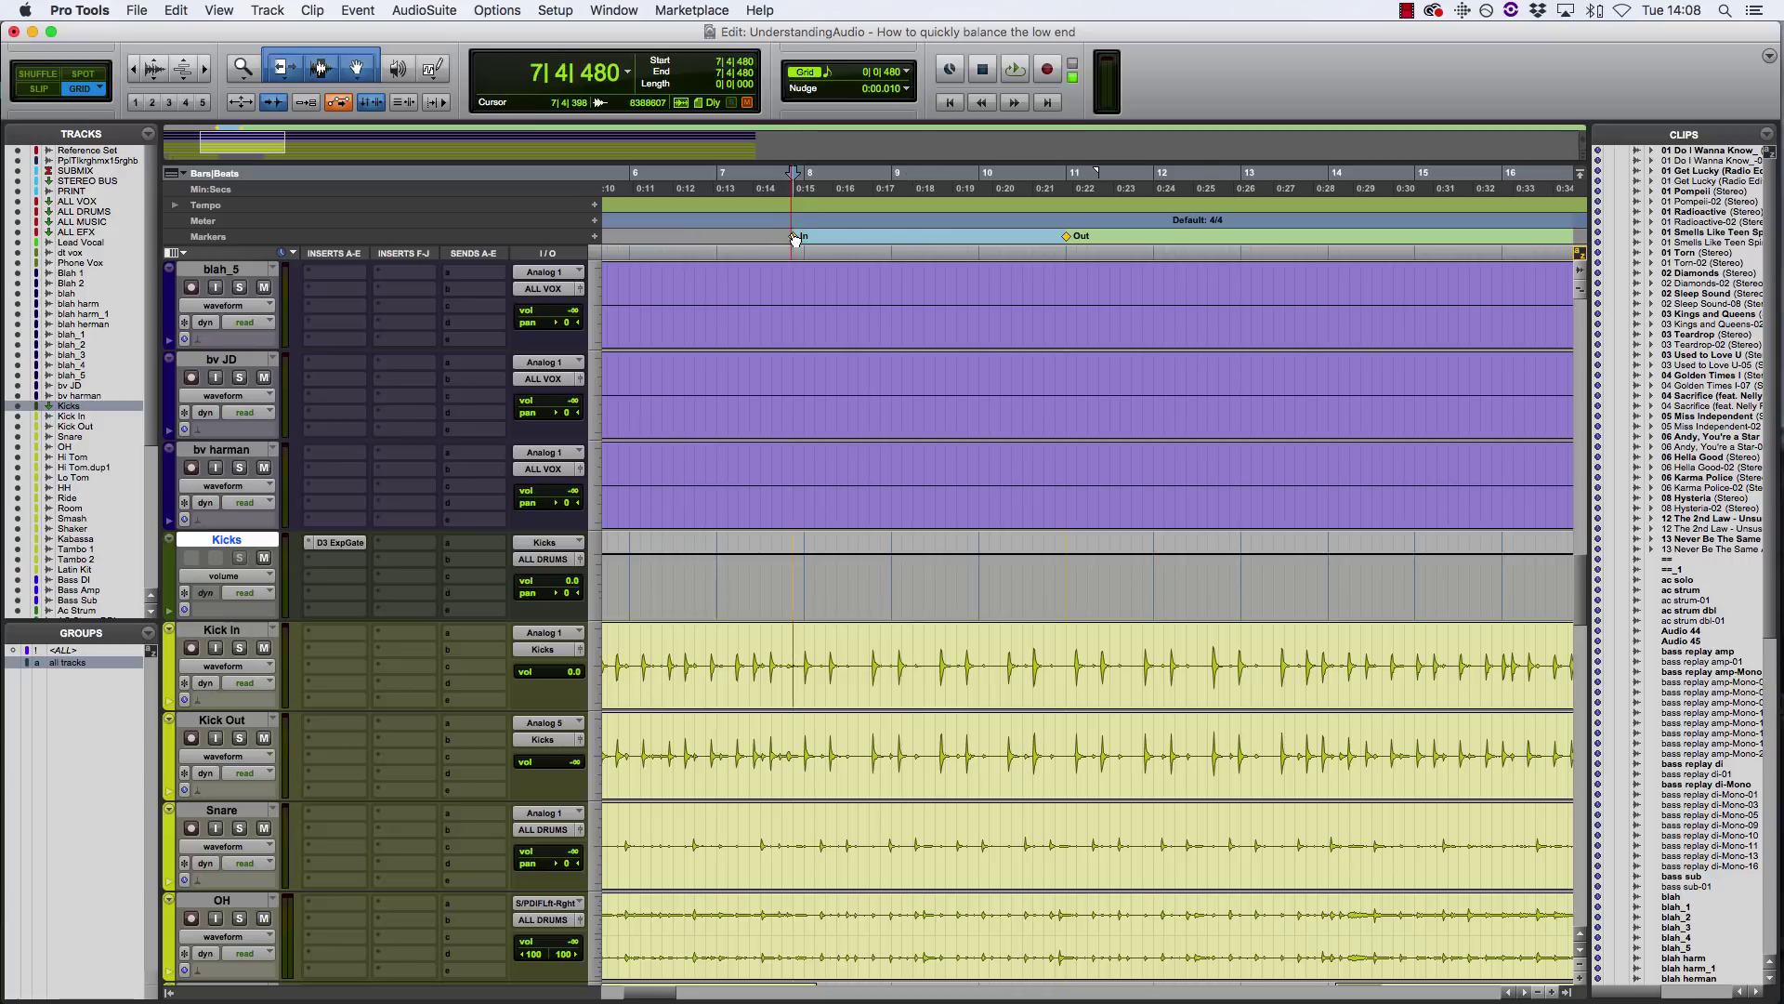
{"action": "left_click", "coordinate": [1067, 237], "text": "shift"}
{"action": "key", "text": "space"}
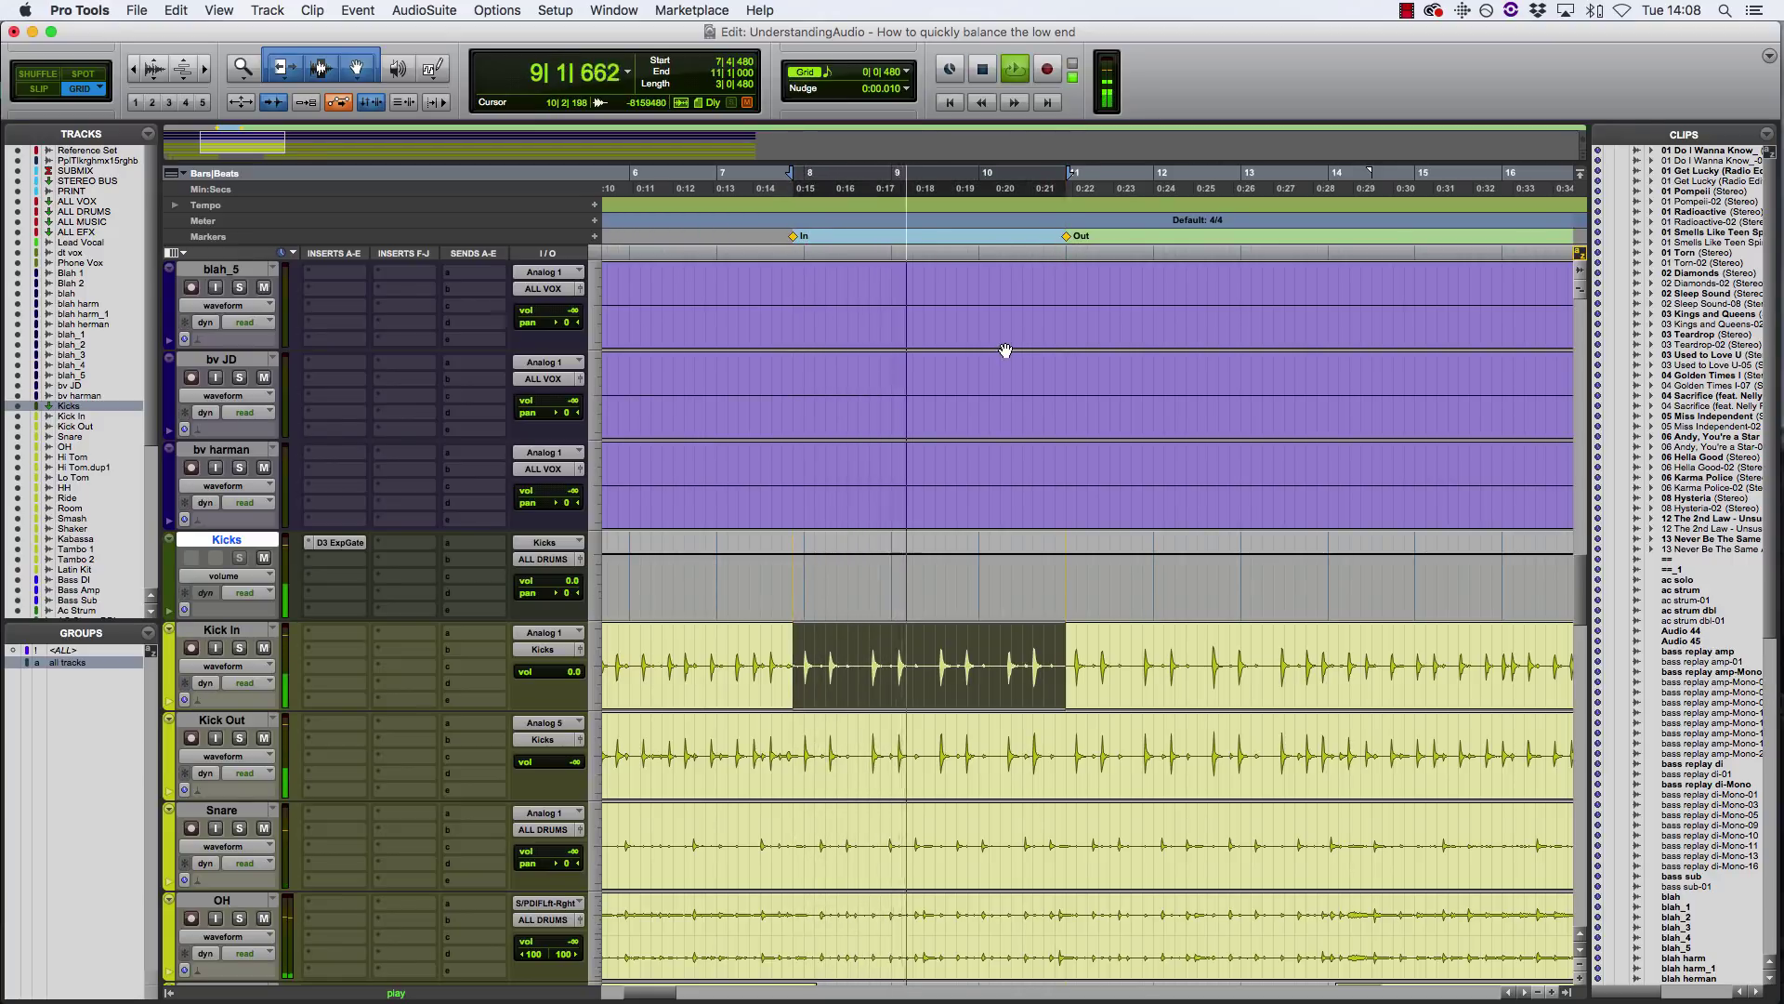
{"action": "scroll", "coordinate": [1004, 353], "scroll_direction": "down", "scroll_amount": 1}
{"action": "scroll", "coordinate": [1004, 350], "scroll_direction": "down", "scroll_amount": 2}
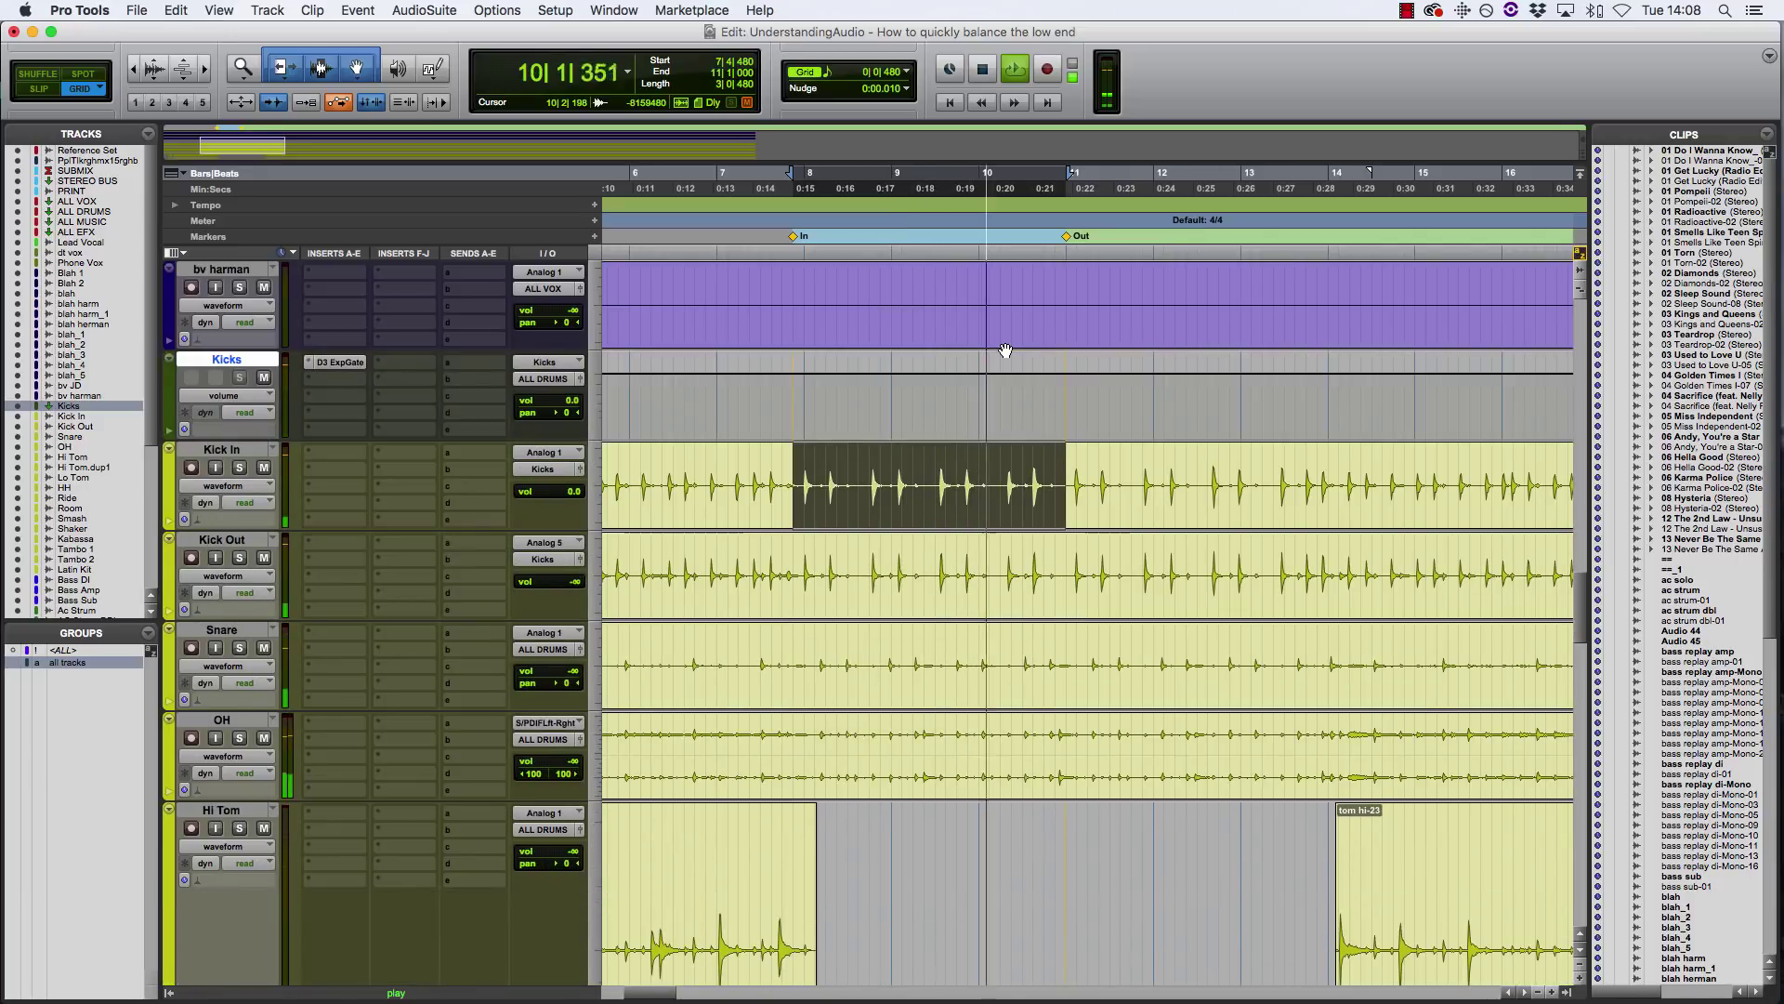
{"action": "key", "text": "space"}
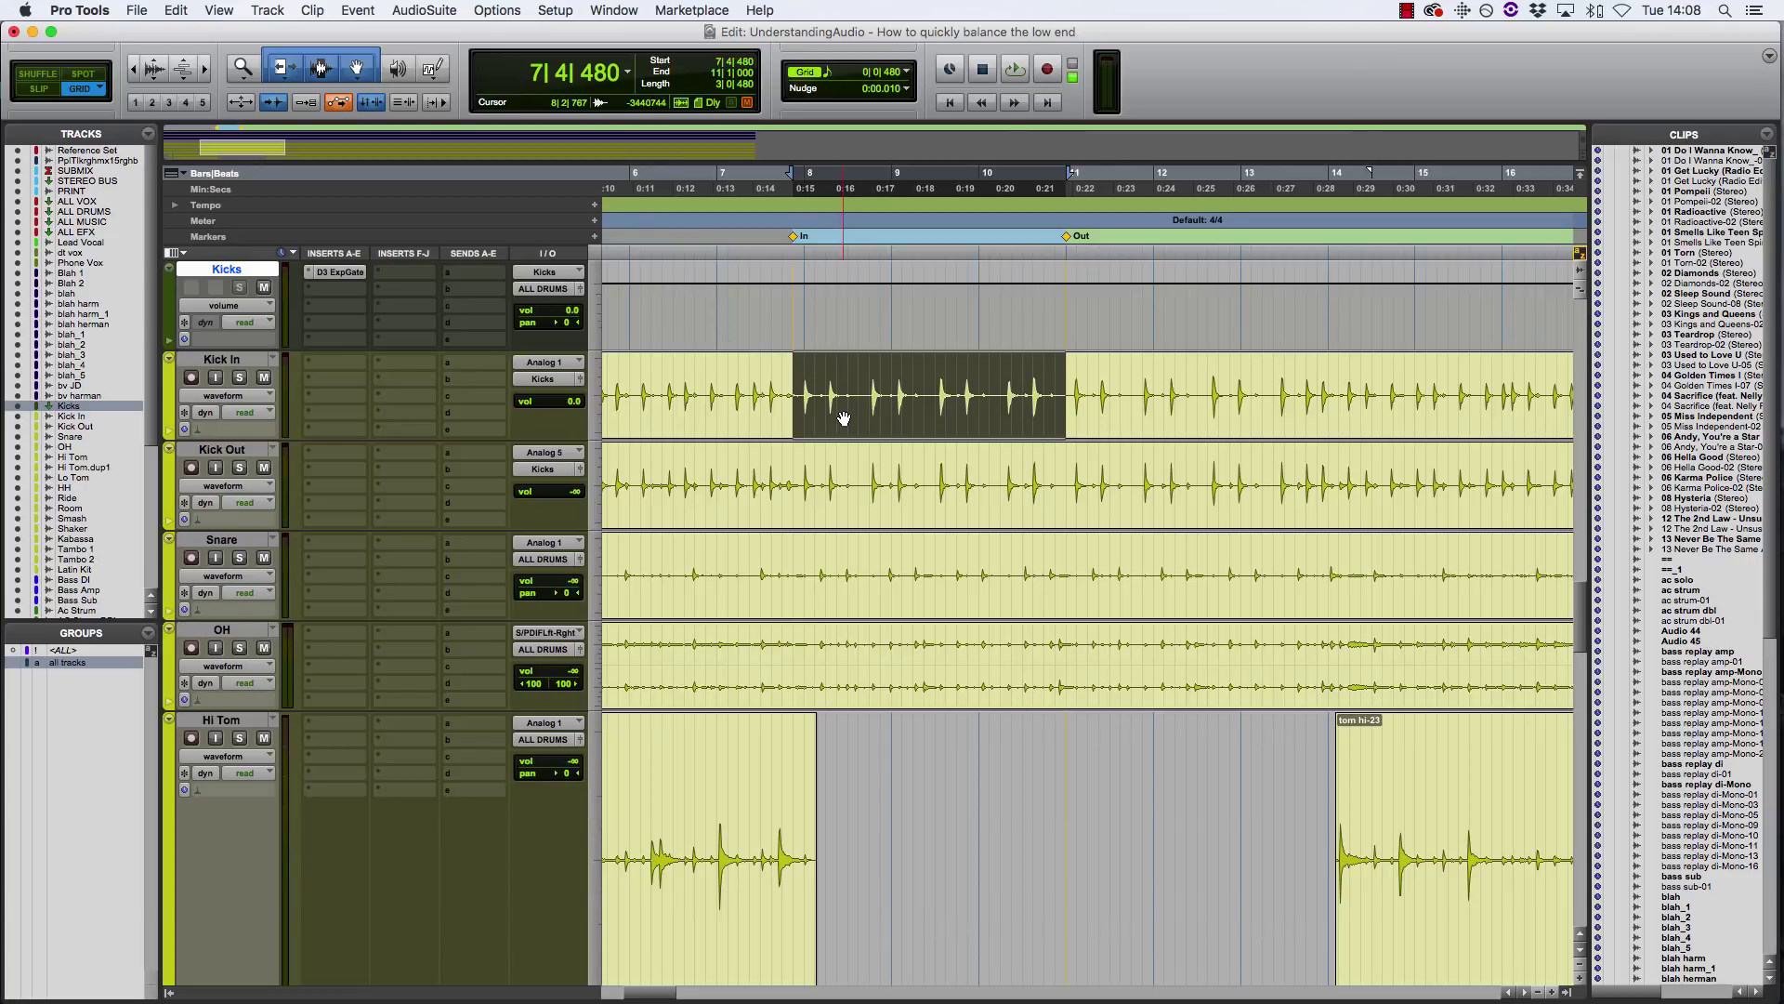
- Raise the Kick Out track's volume to -4.3 dB while the selected passage plays, and stop playback
{"action": "key", "text": "space"}
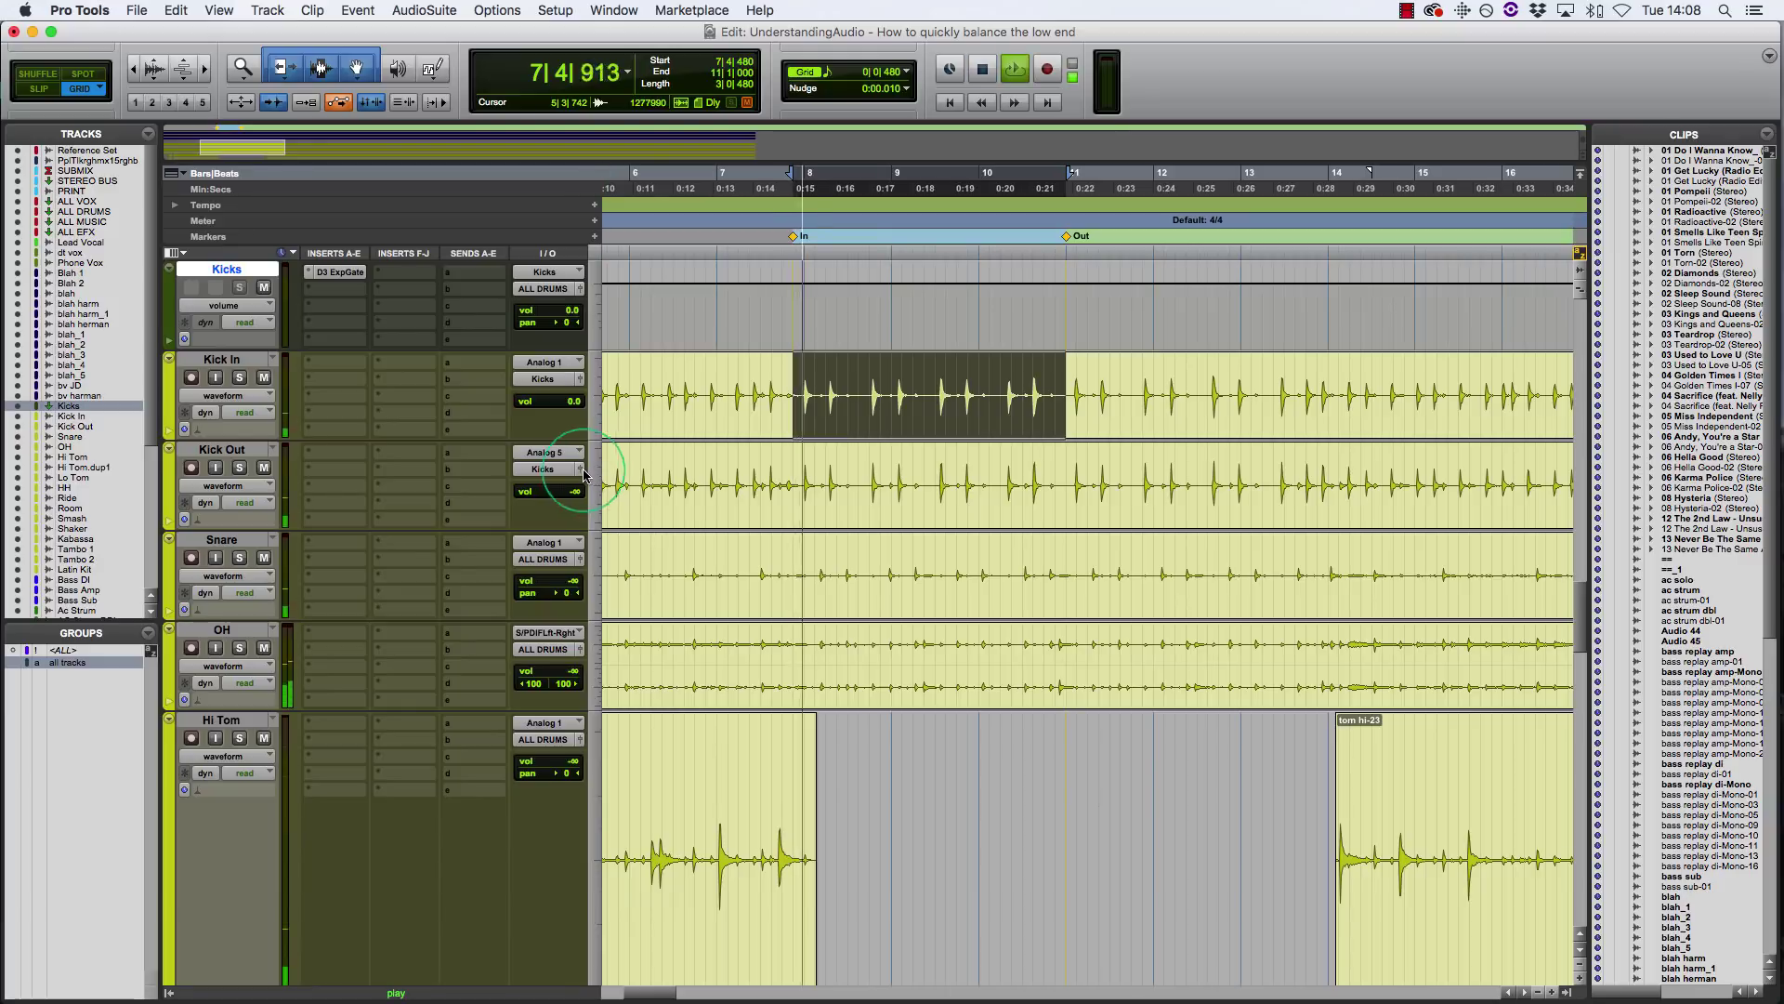
{"action": "left_click", "coordinate": [579, 469]}
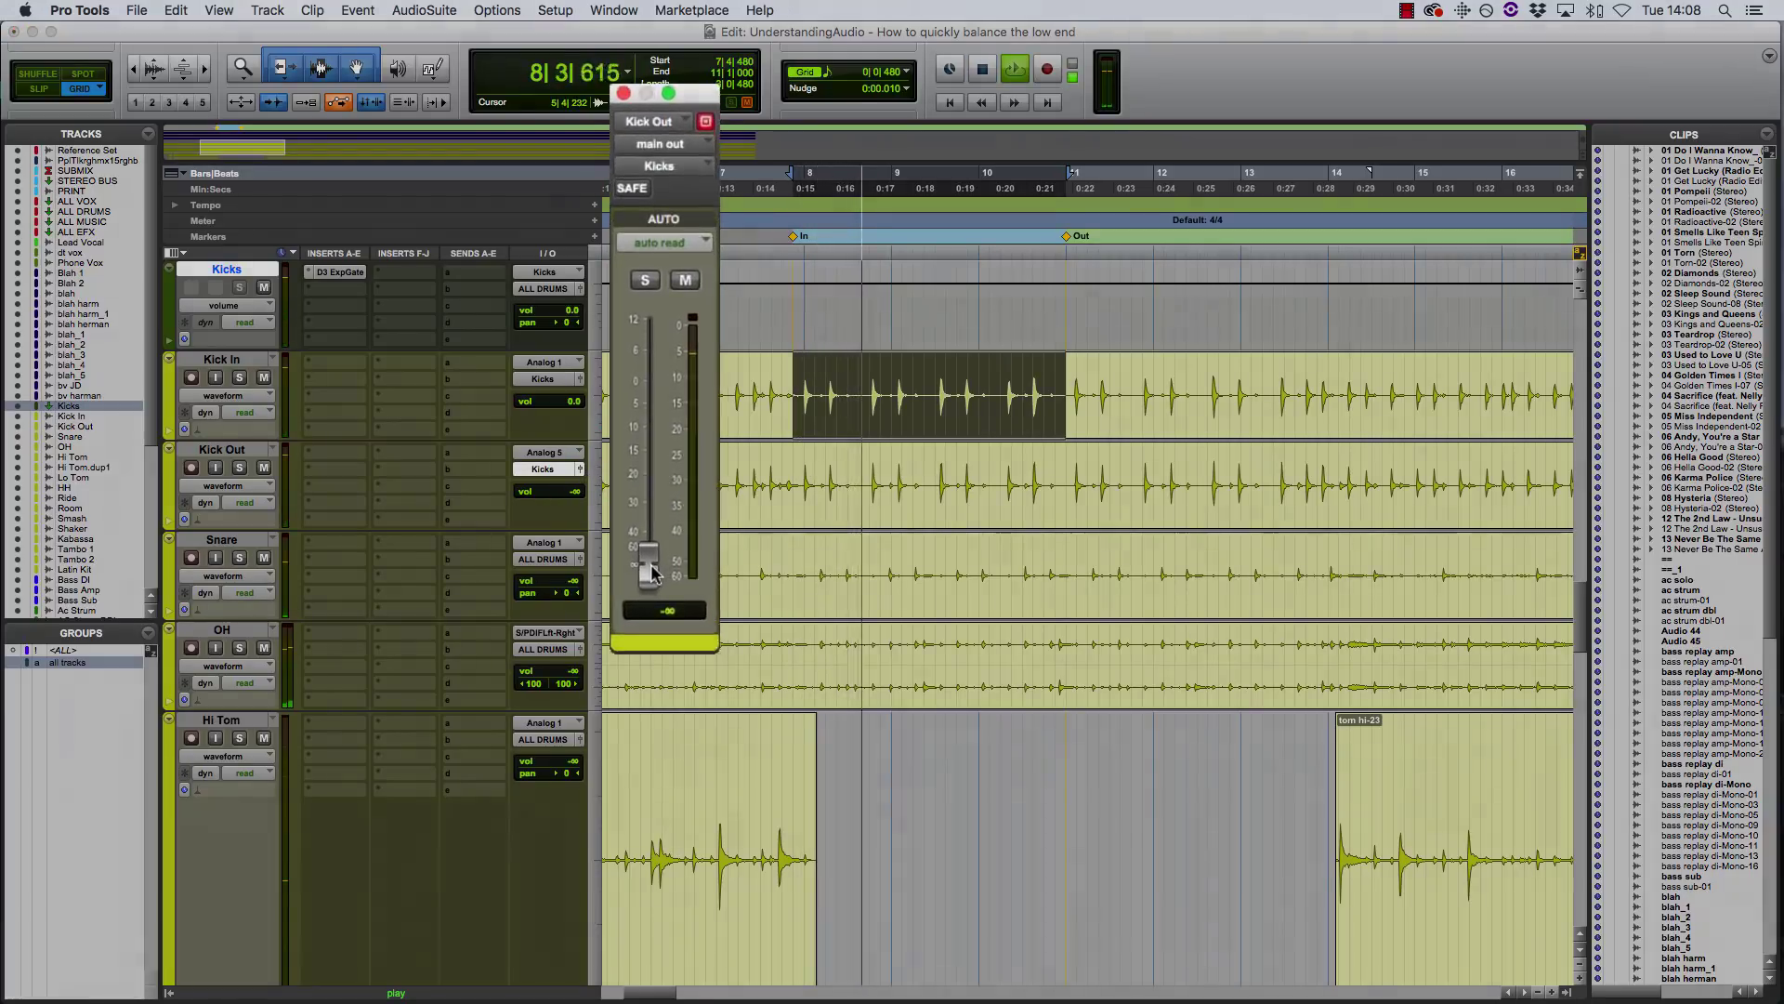
{"action": "left_click", "coordinate": [647, 603]}
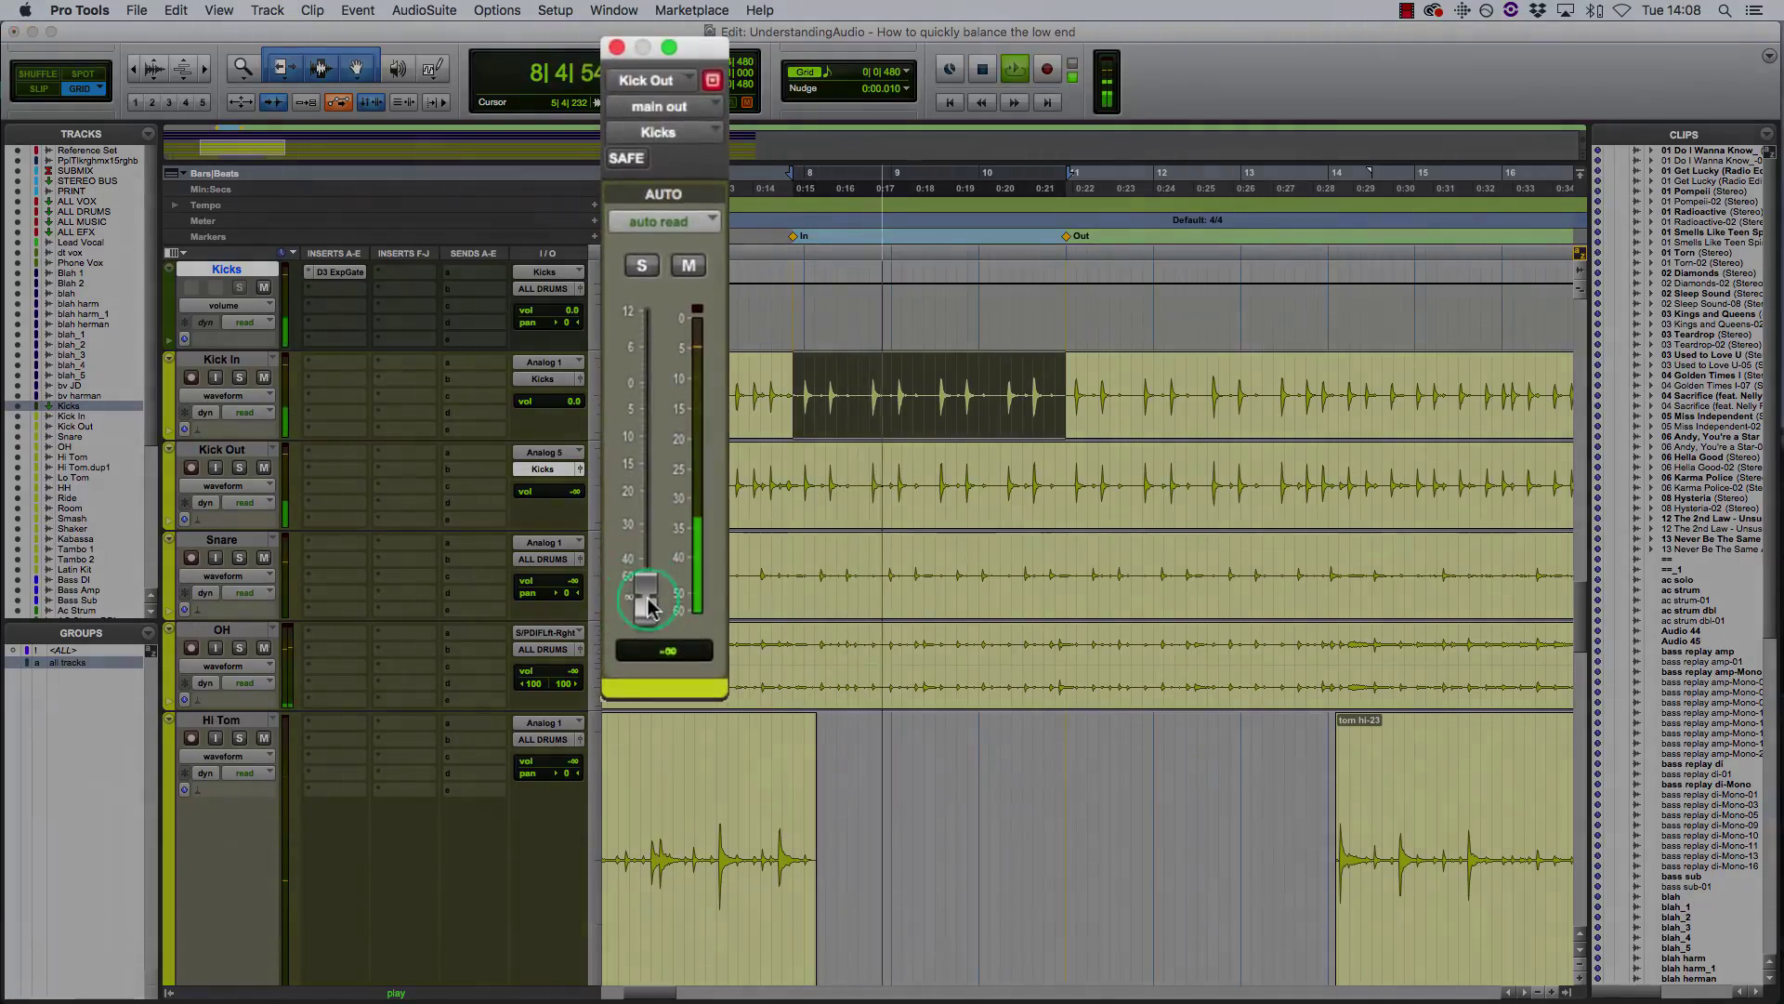
{"action": "left_click_drag", "start_coordinate": [648, 602], "coordinate": [675, 416]}
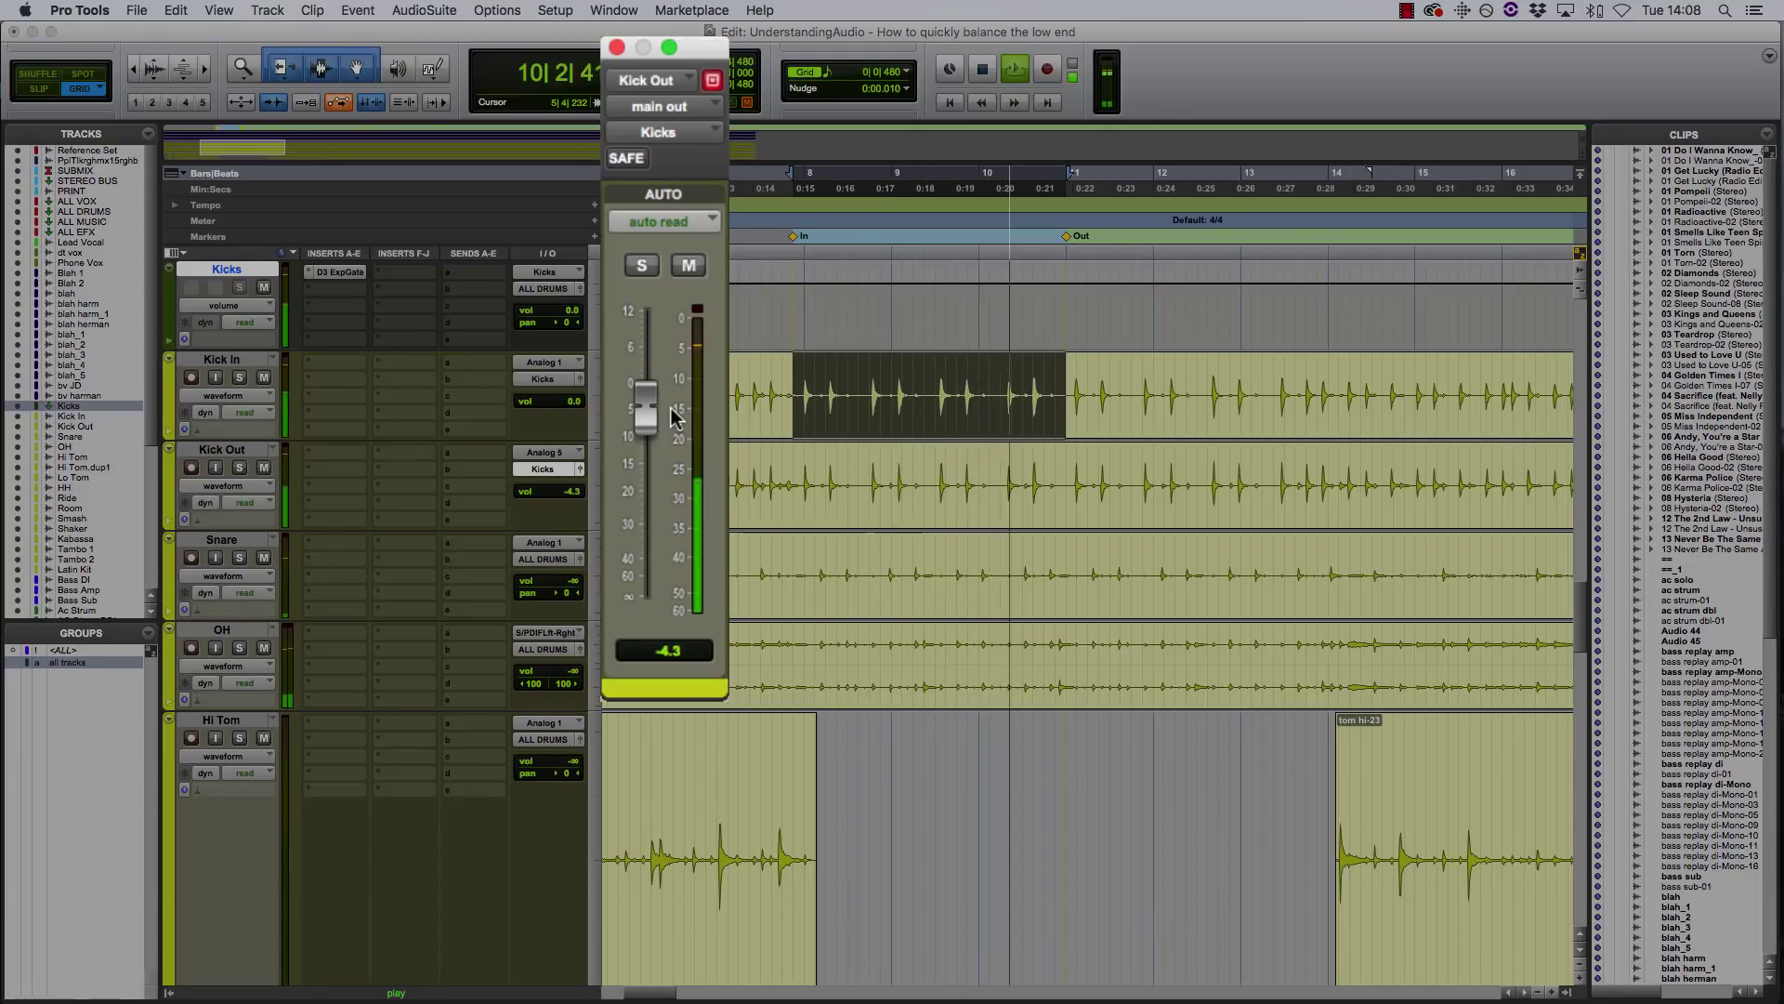
{"action": "key", "text": "space"}
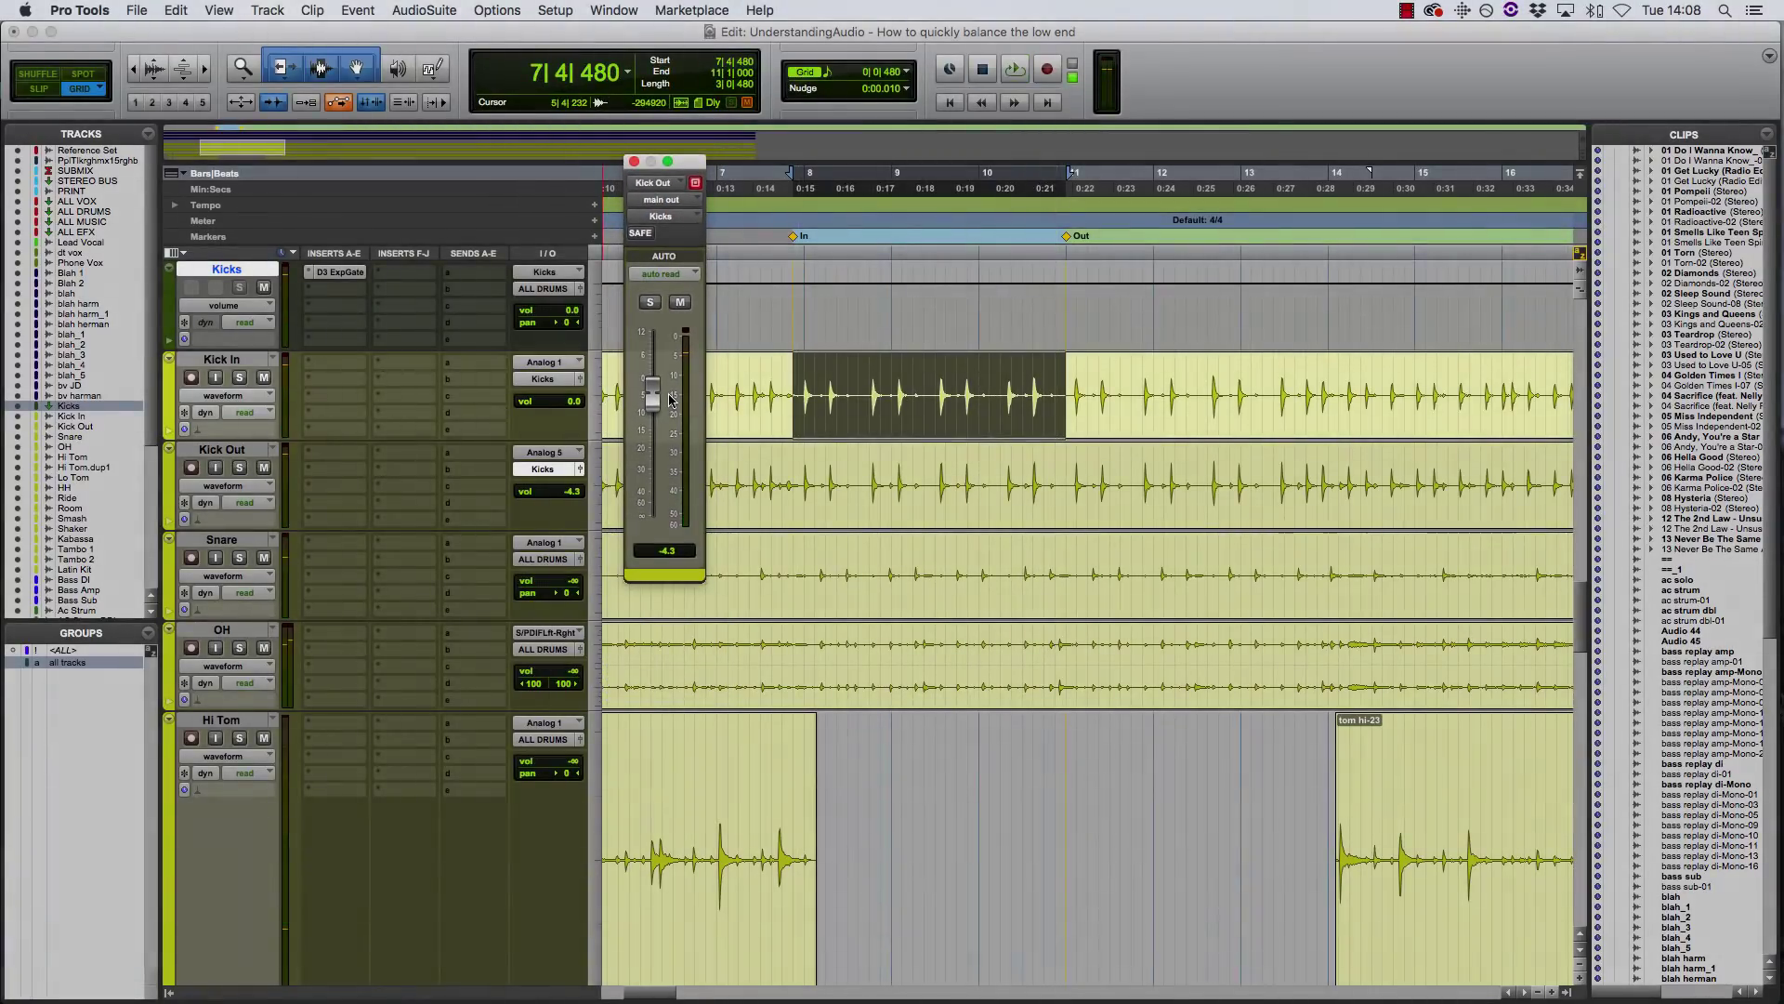
{"action": "left_click", "coordinate": [634, 161]}
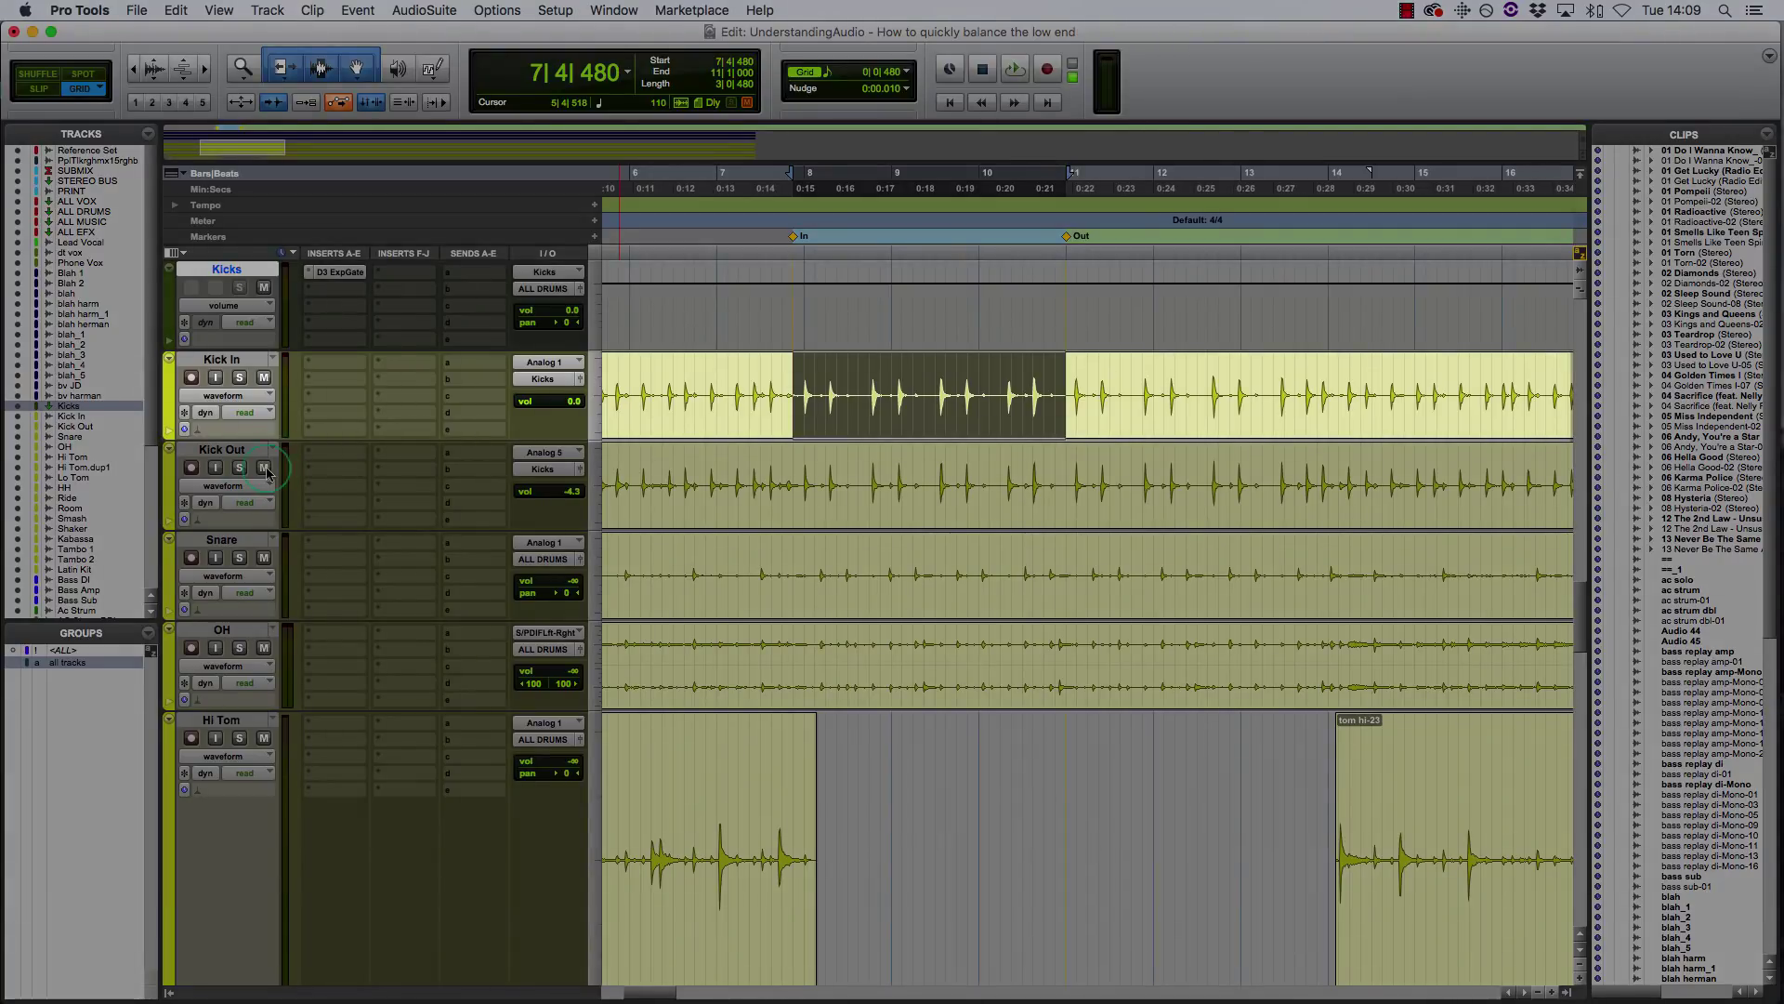
- Compare the kick sound without and with the Kick Out track by toggling its mute during playback
{"action": "left_click", "coordinate": [265, 469]}
{"action": "key", "text": "space"}
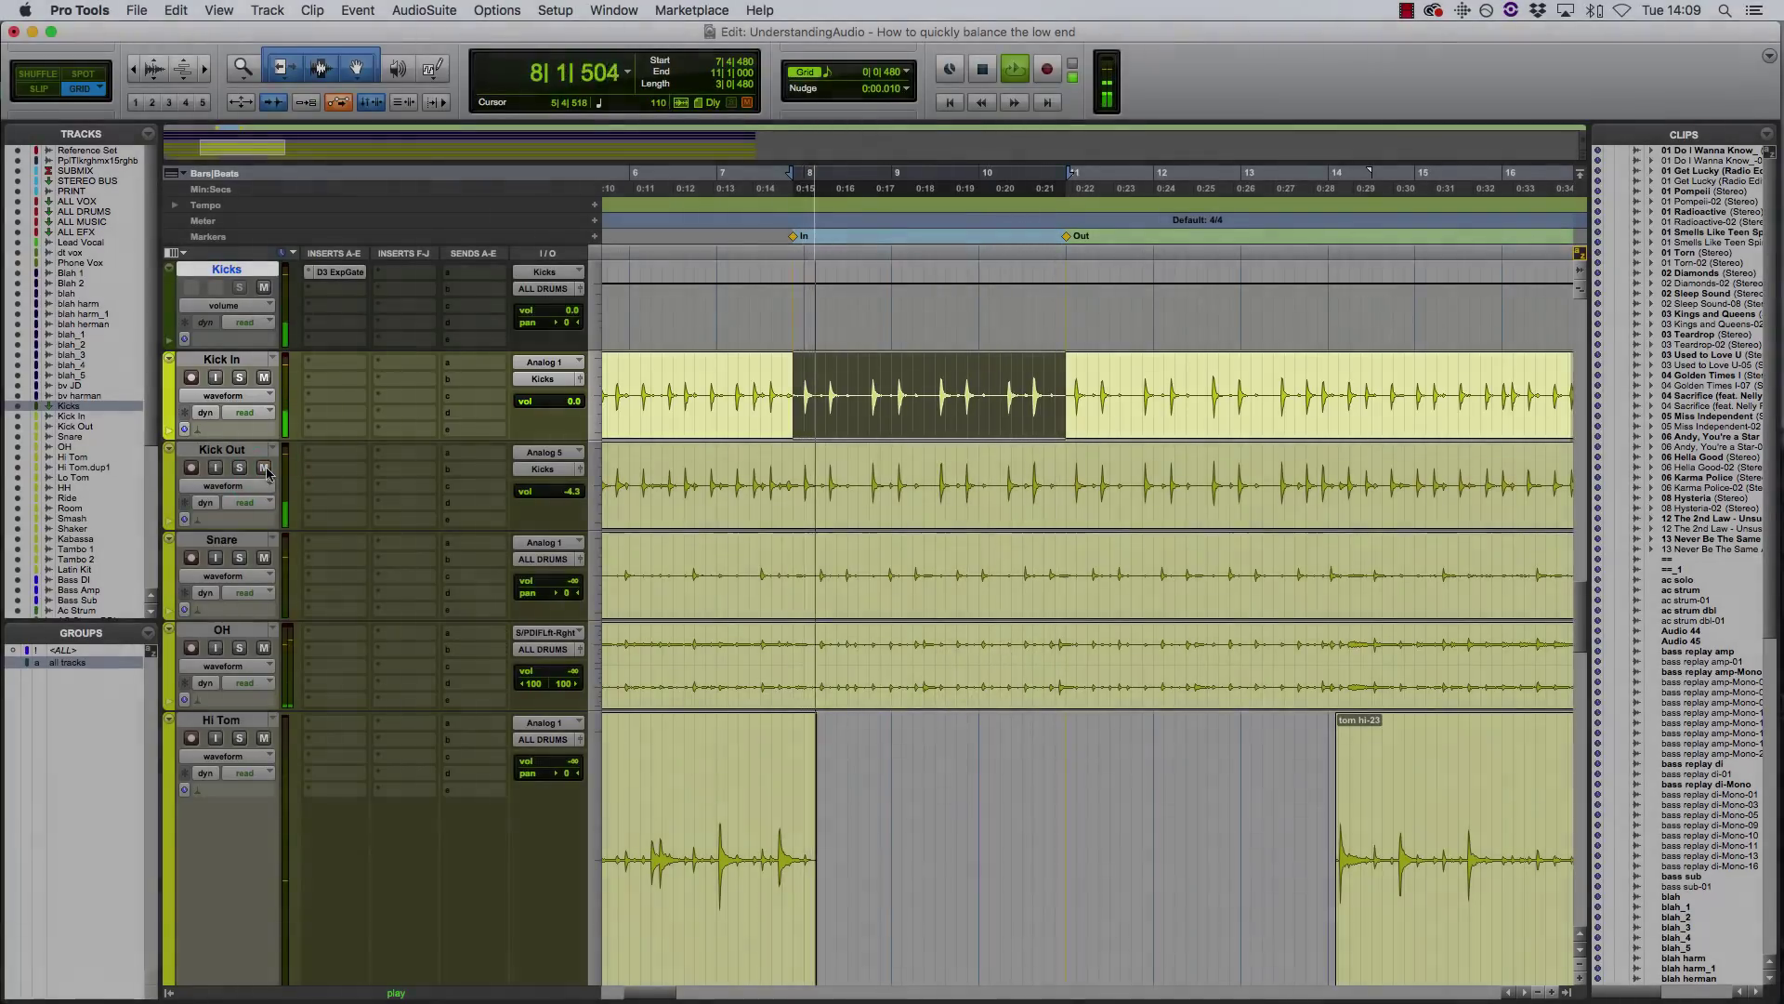
{"action": "left_click", "coordinate": [264, 468]}
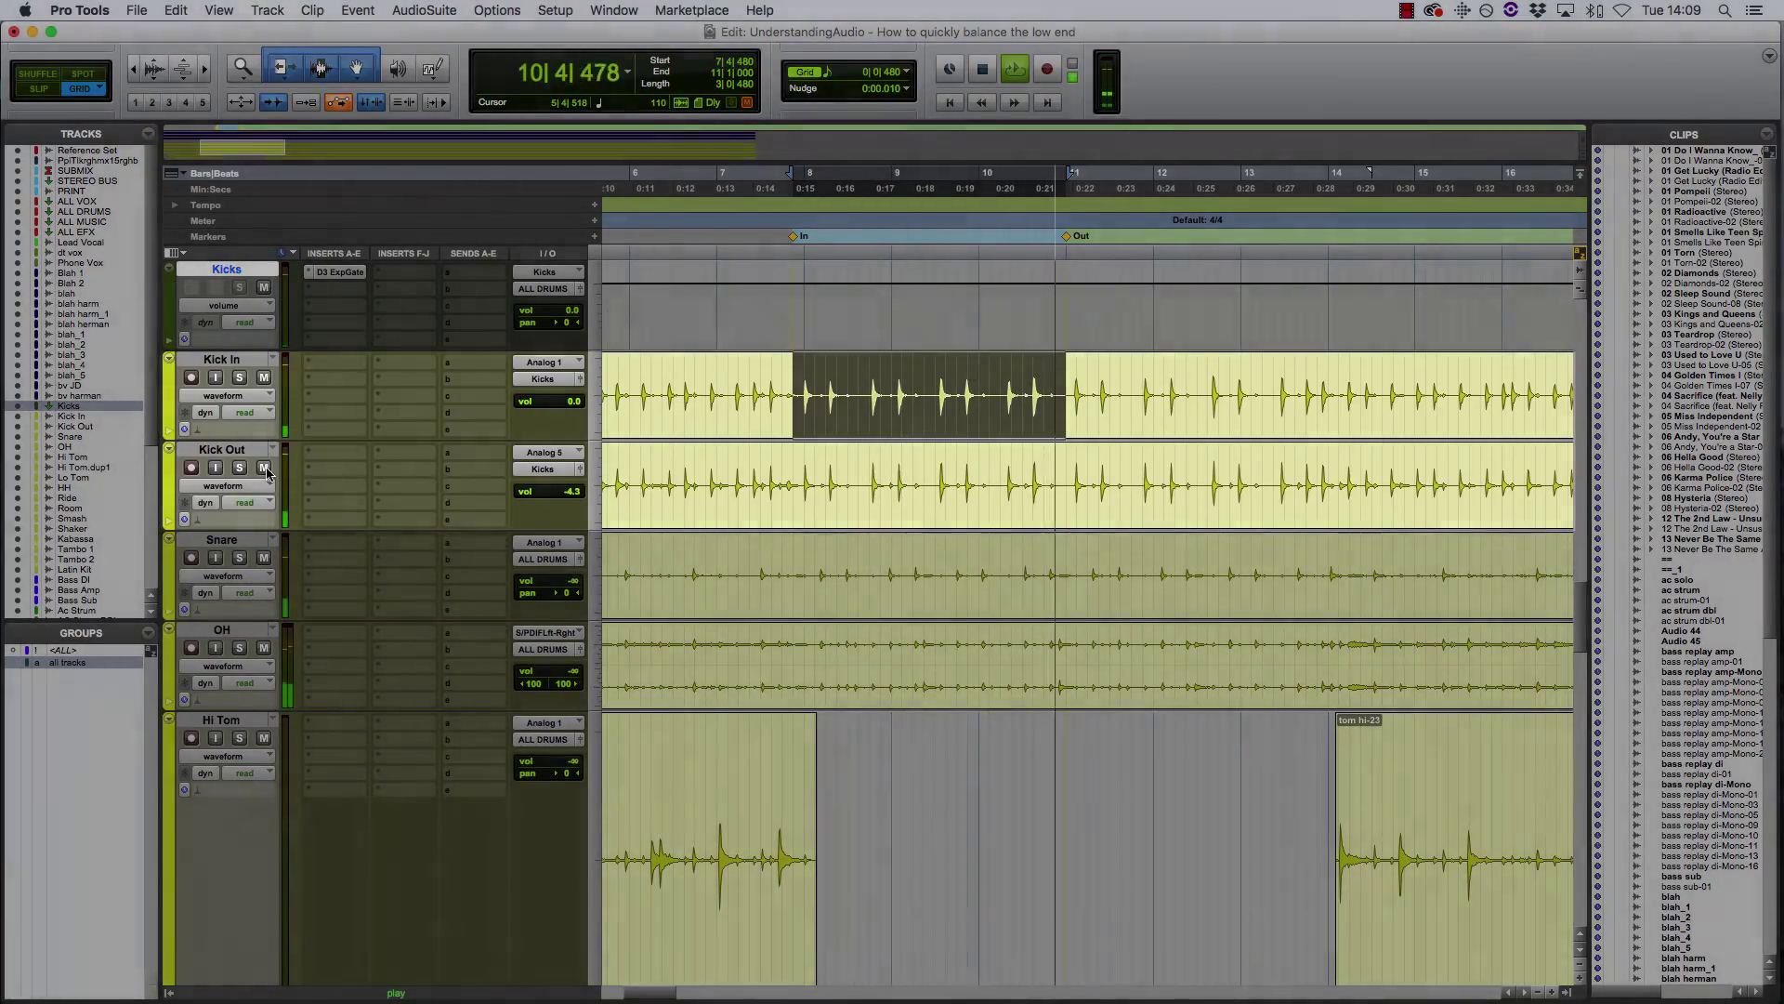
{"action": "key", "text": "space"}
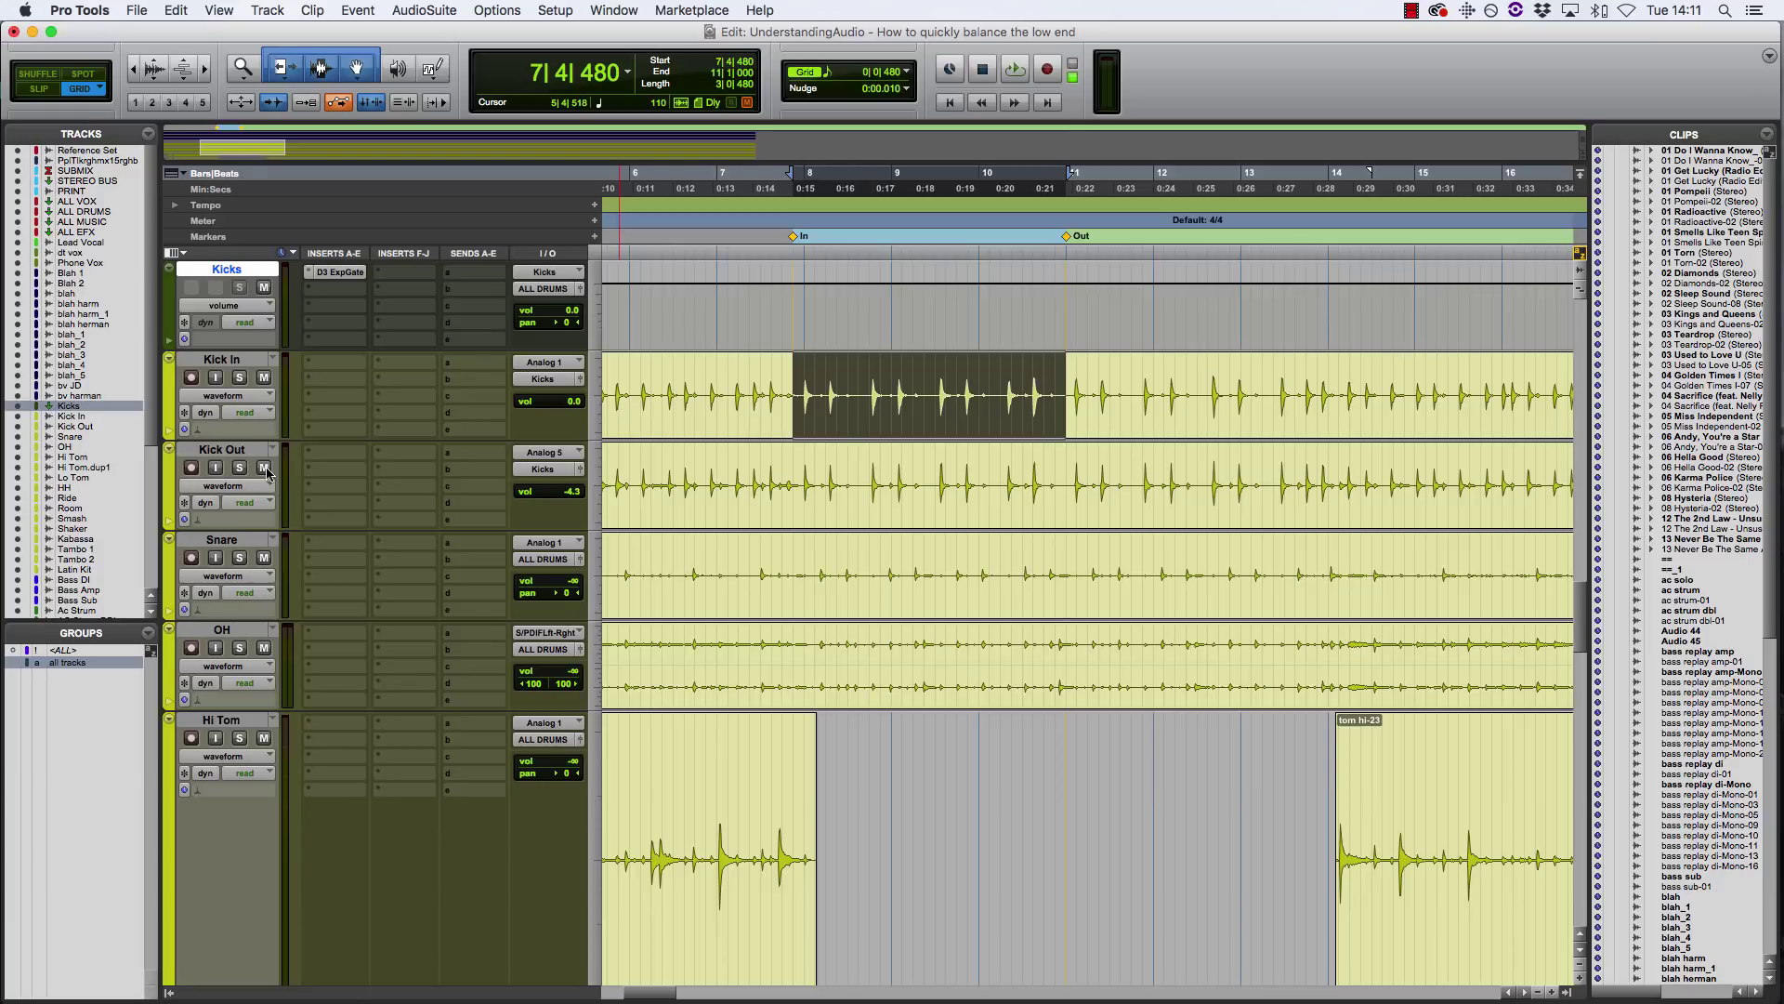
- Bring the bass tracks into view, reselect the passage between the In and Out markers, and start playback
{"action": "scroll", "coordinate": [275, 476], "scroll_direction": "down", "scroll_amount": 15}
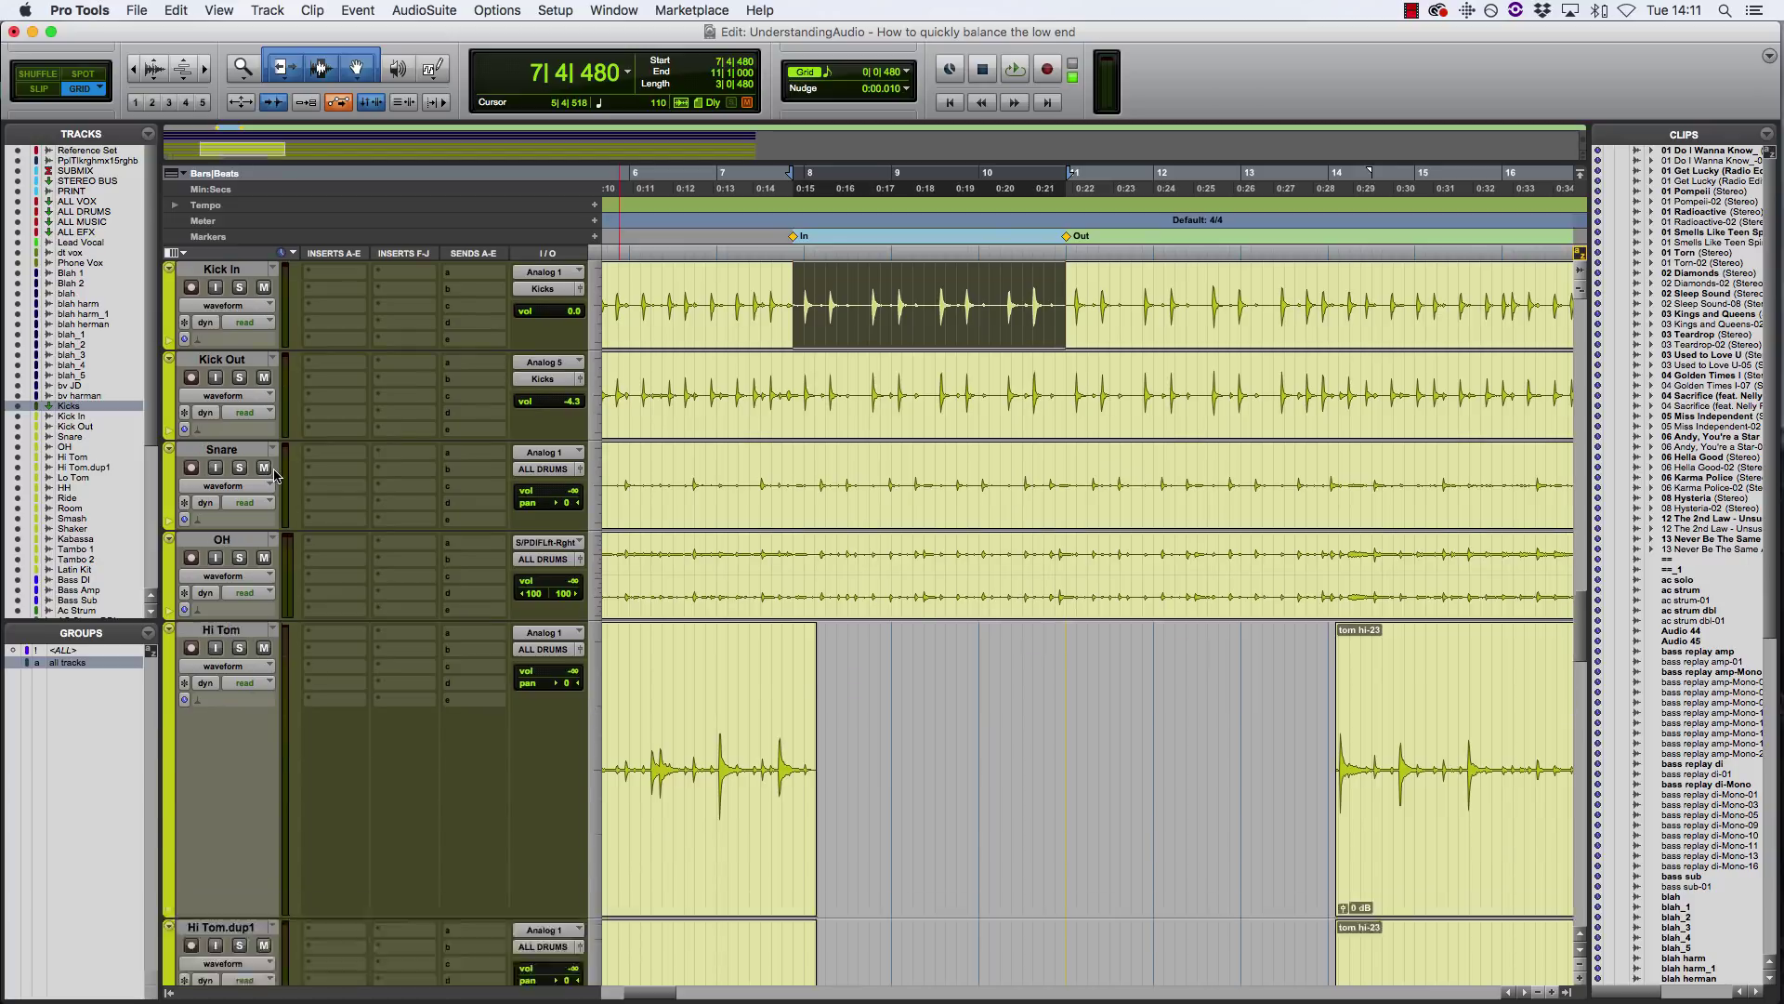
{"action": "scroll", "coordinate": [275, 476], "scroll_direction": "down", "scroll_amount": 10}
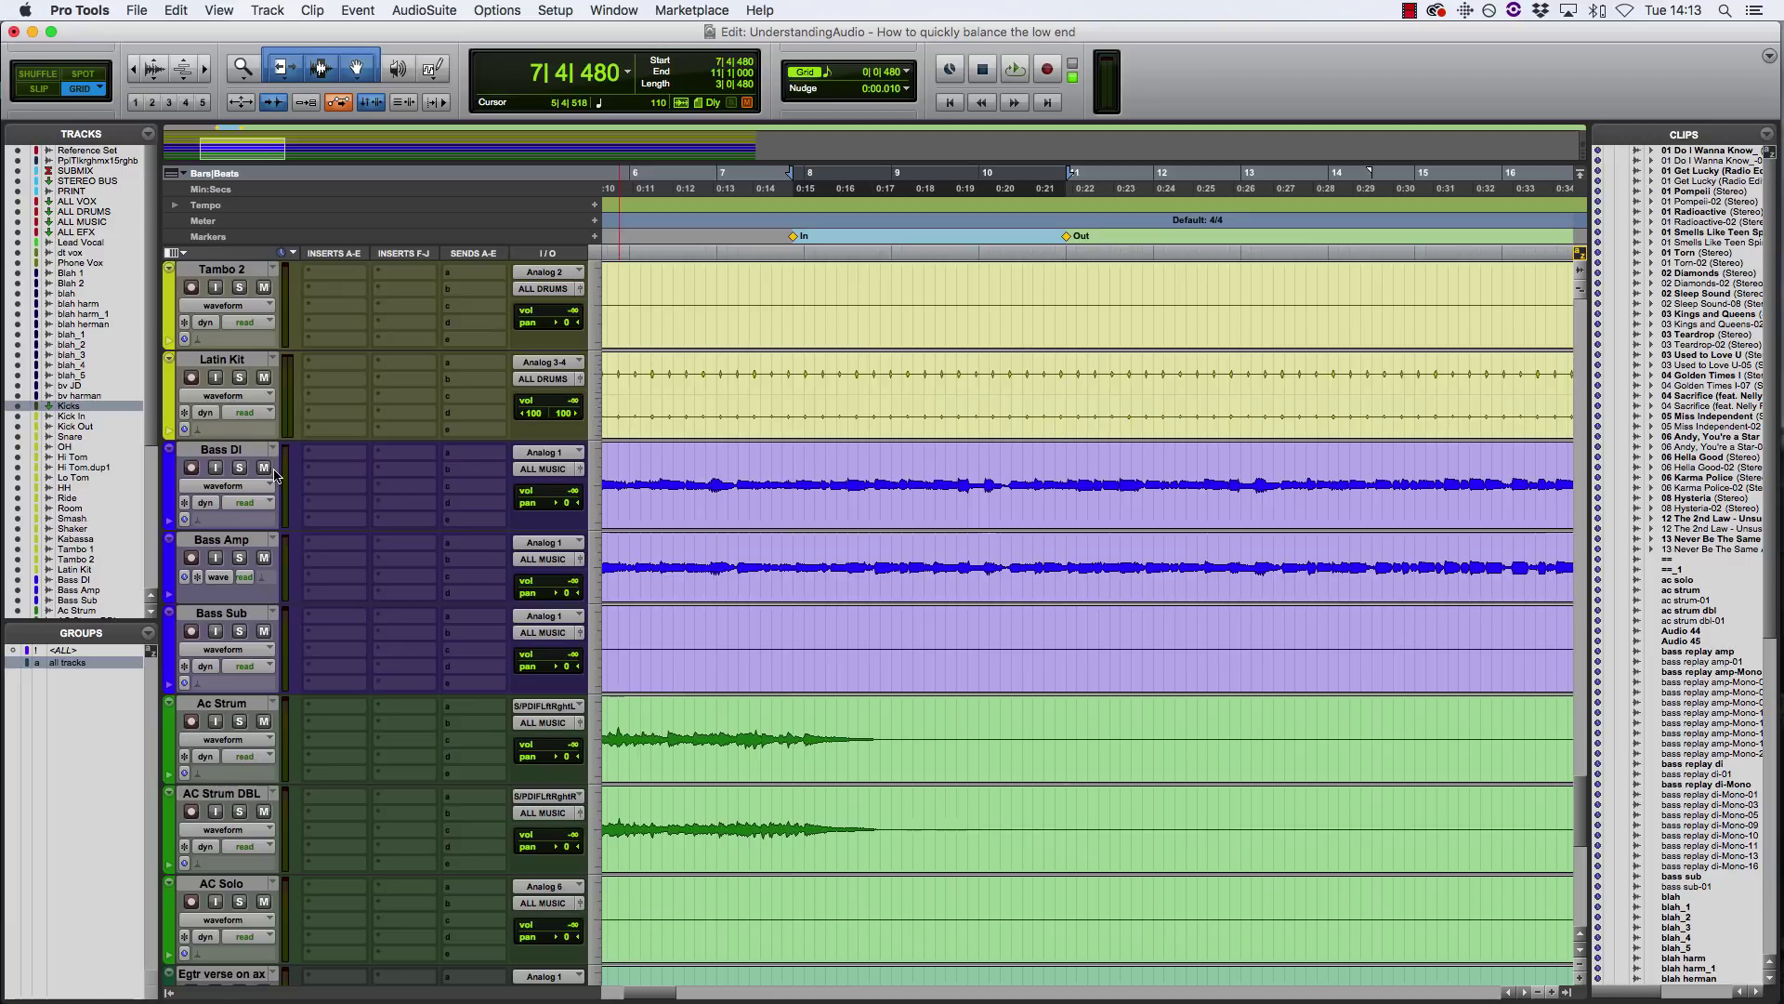
{"action": "left_click", "coordinate": [795, 237]}
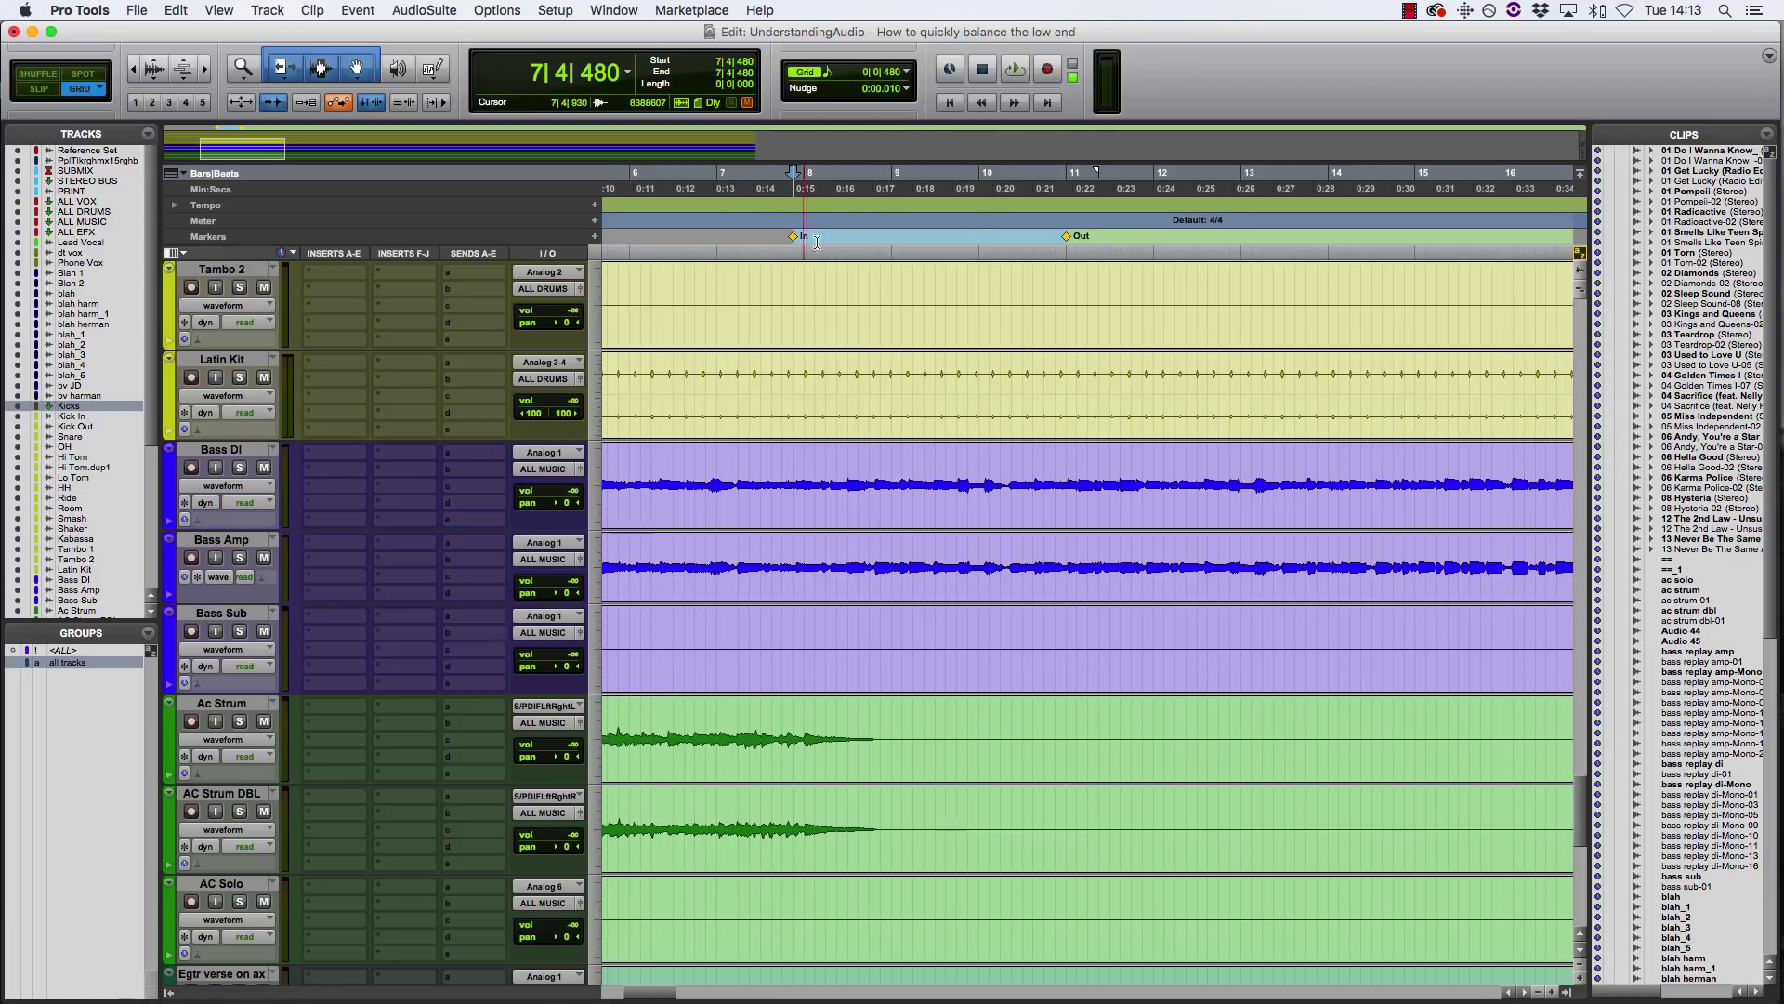
{"action": "left_click", "coordinate": [1069, 240], "text": "shift"}
{"action": "key", "text": "space"}
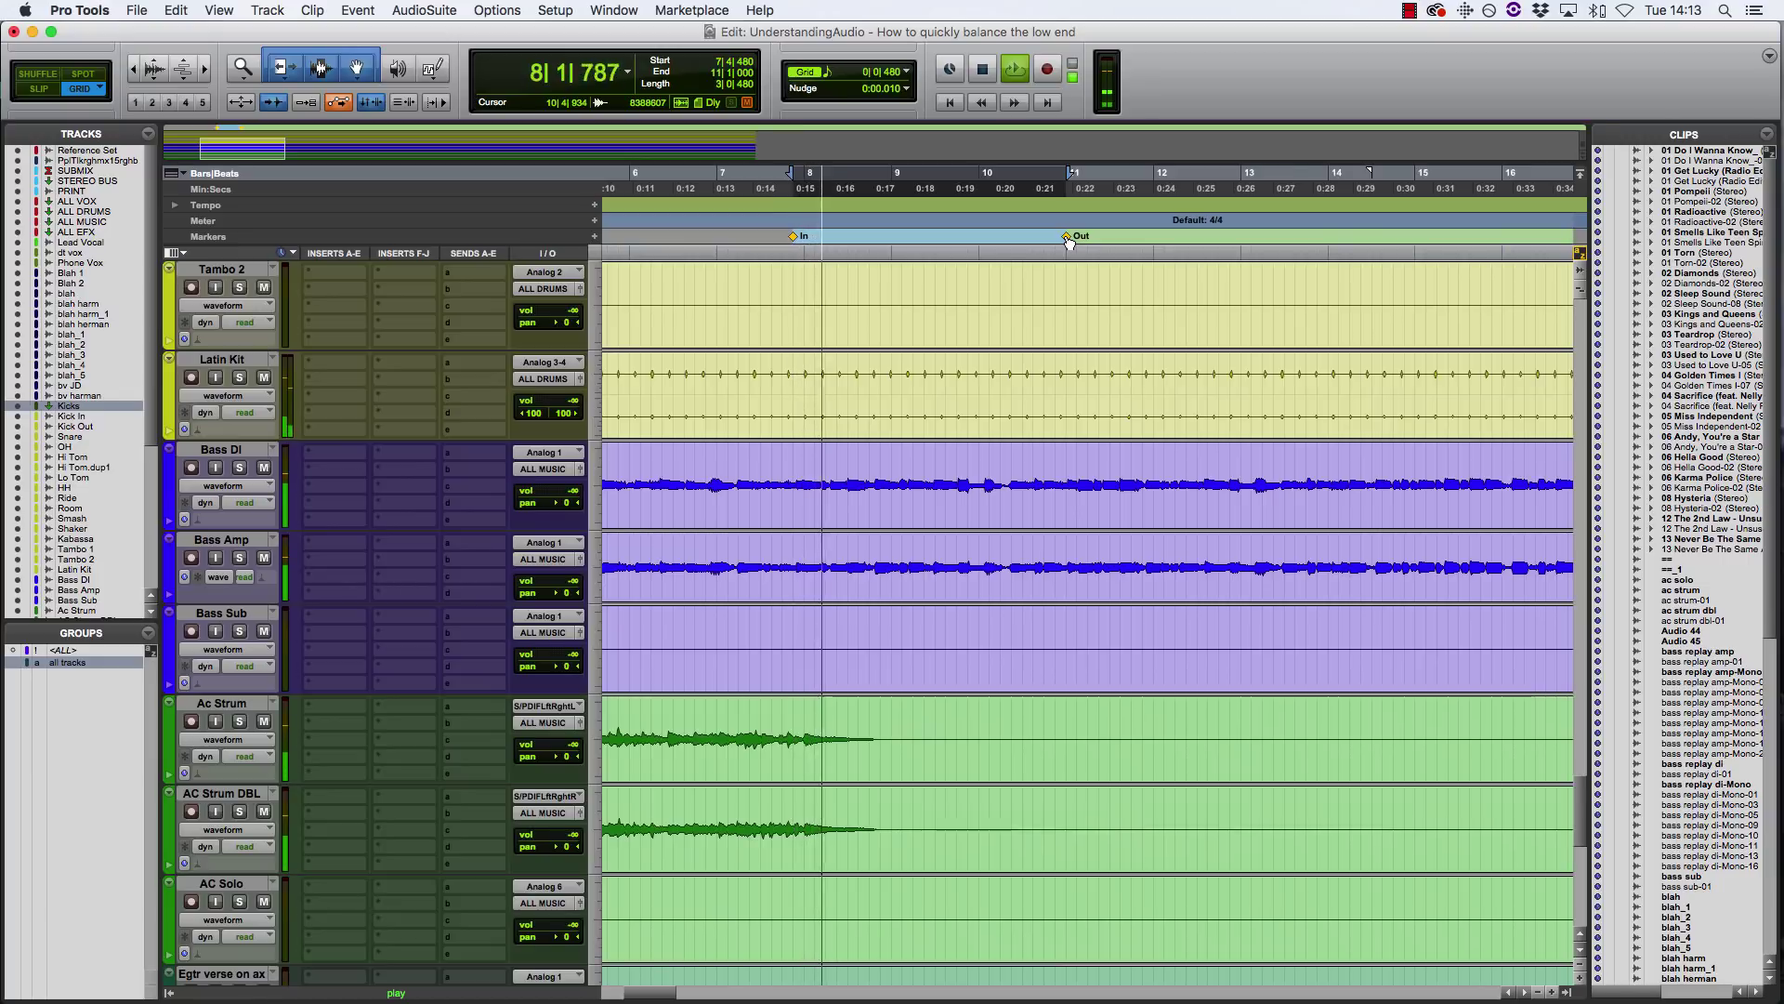
- Set the Bass DI track's volume to -1.4 dB while the passage plays, and stop playback
{"action": "left_click", "coordinate": [579, 469]}
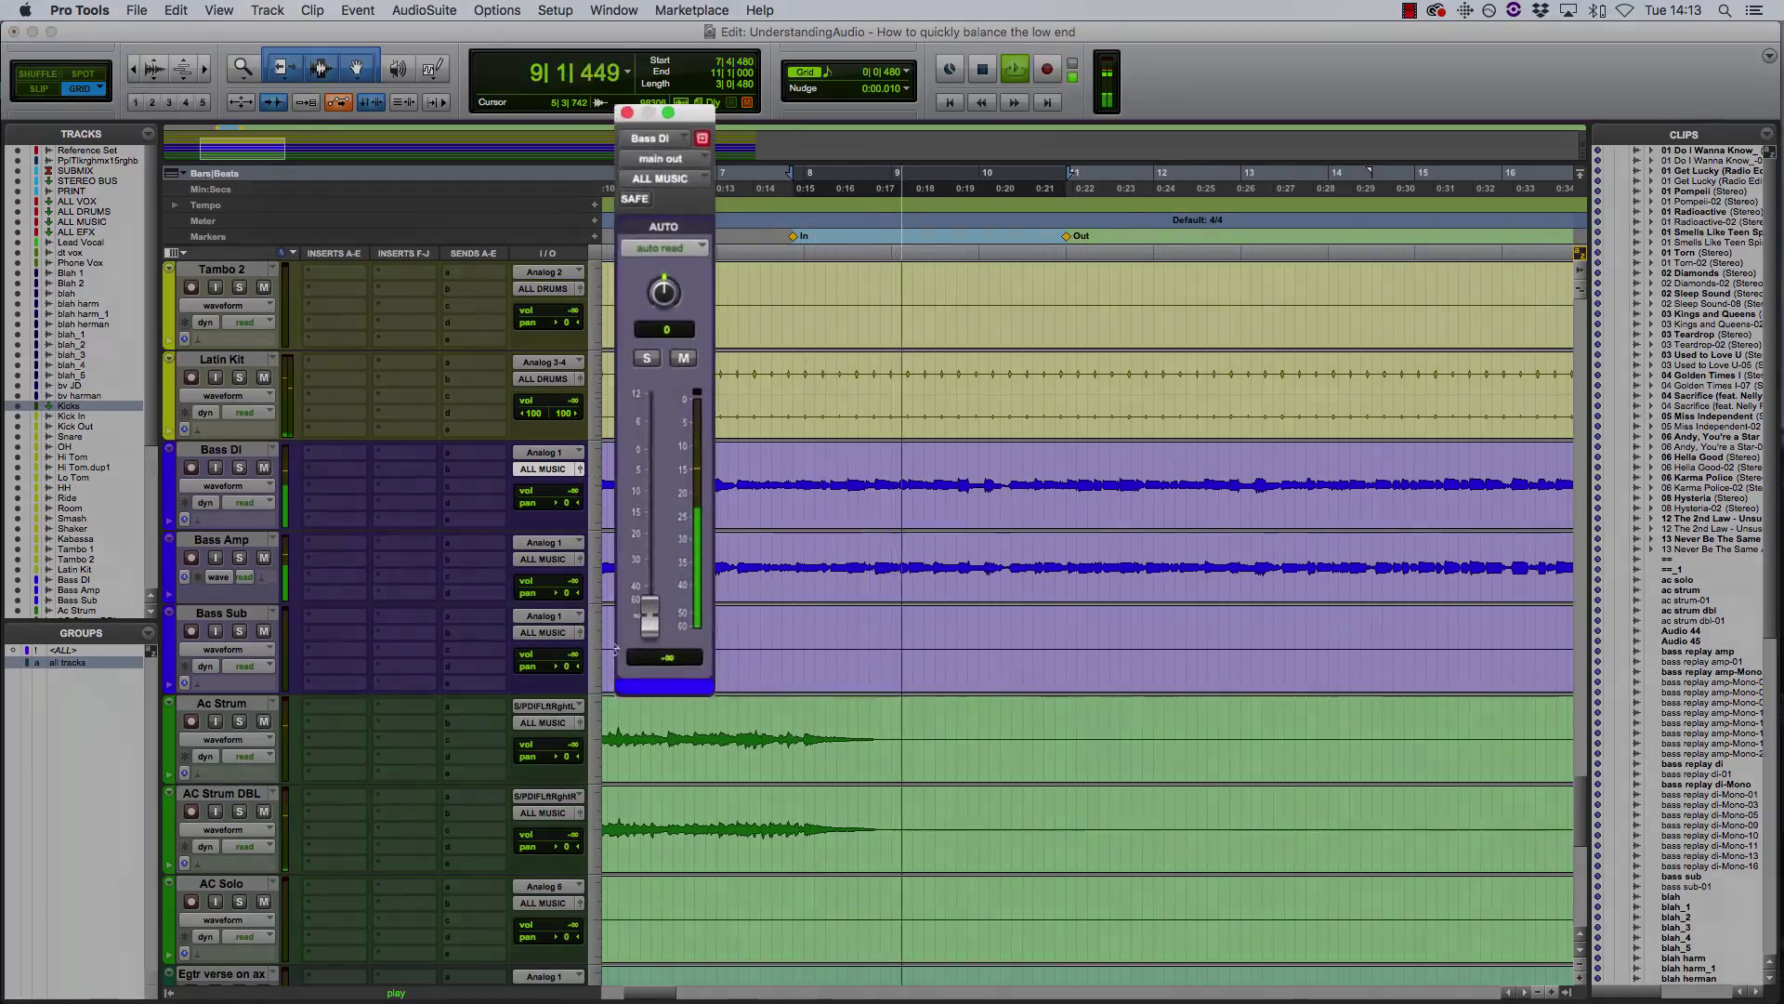
{"action": "left_click_drag", "start_coordinate": [650, 650], "coordinate": [648, 460]}
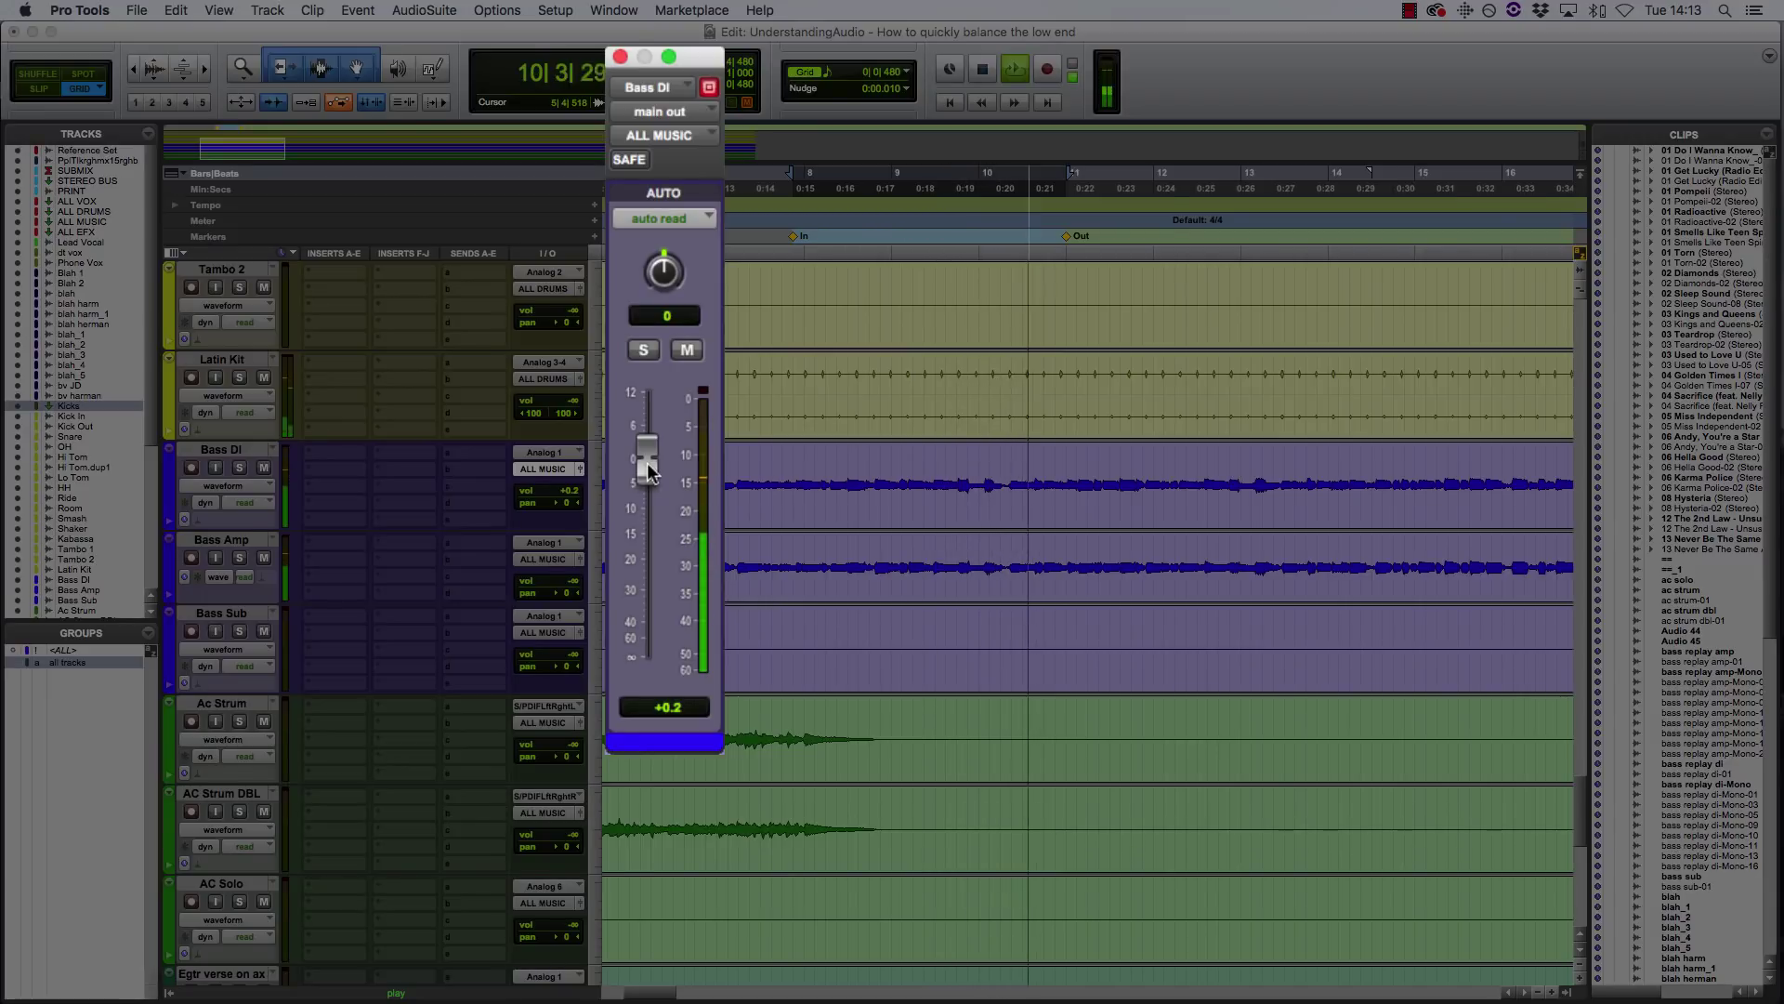
{"action": "left_click_drag", "start_coordinate": [647, 463], "coordinate": [651, 479]}
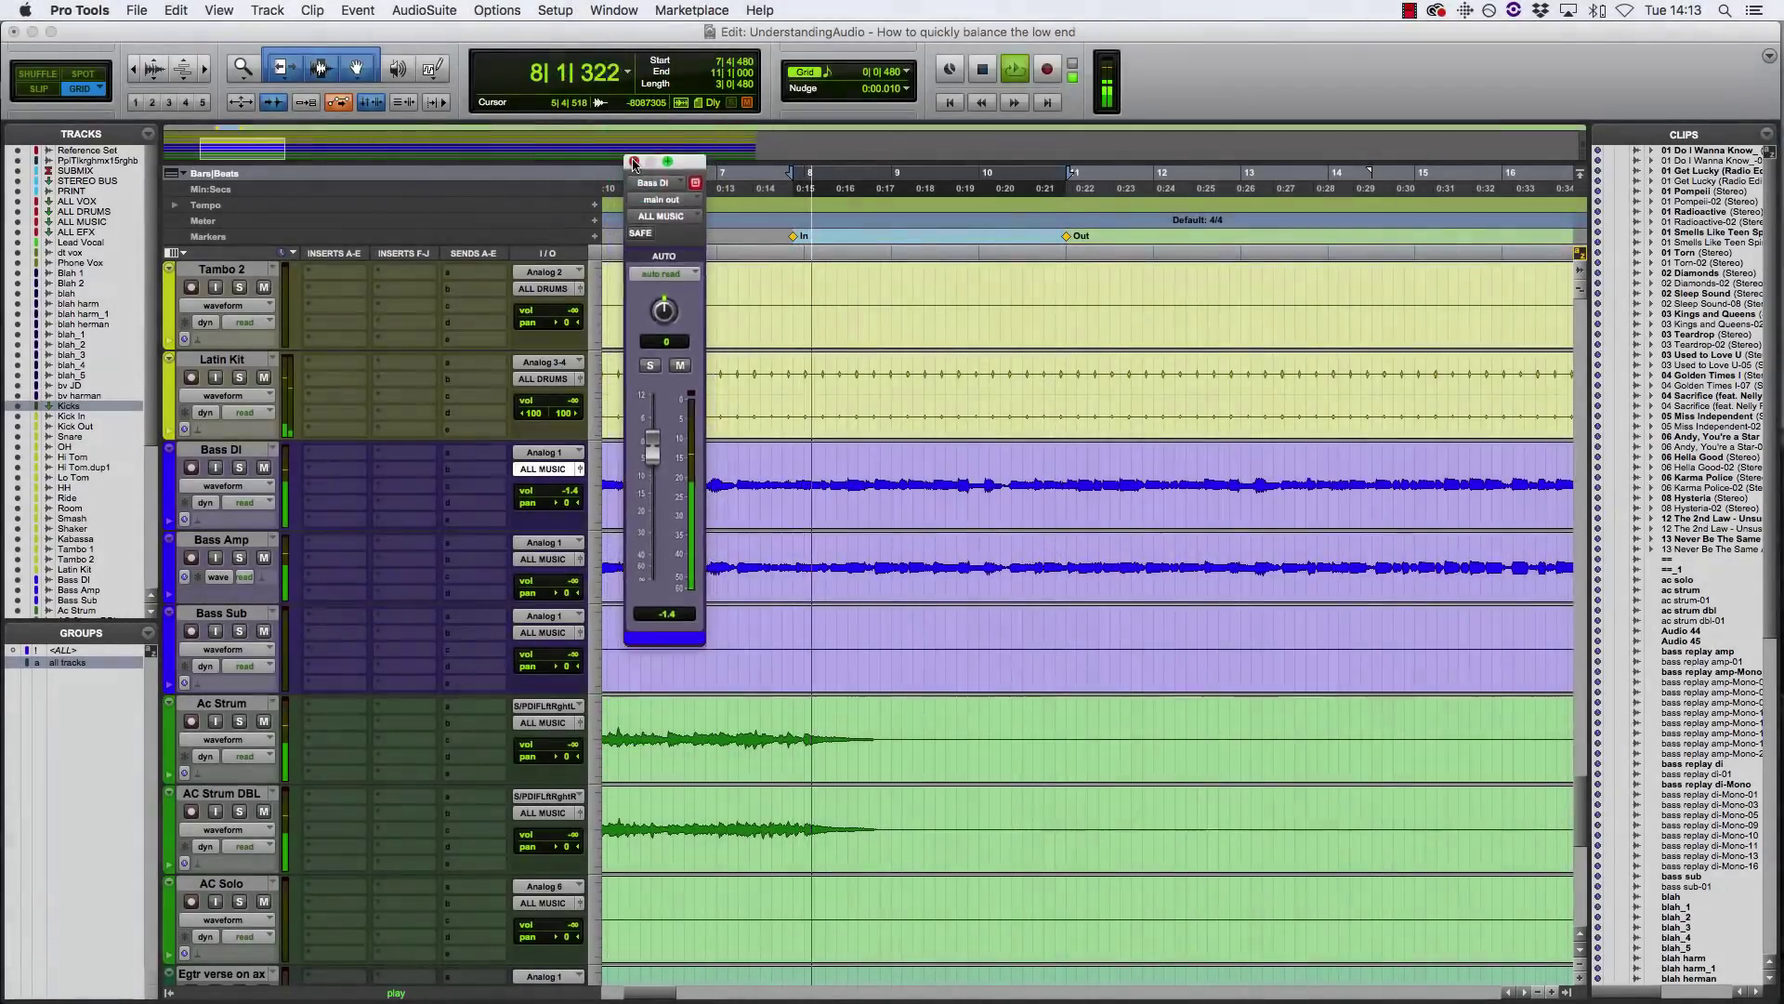
{"action": "left_click", "coordinate": [621, 58]}
{"action": "key", "text": "space"}
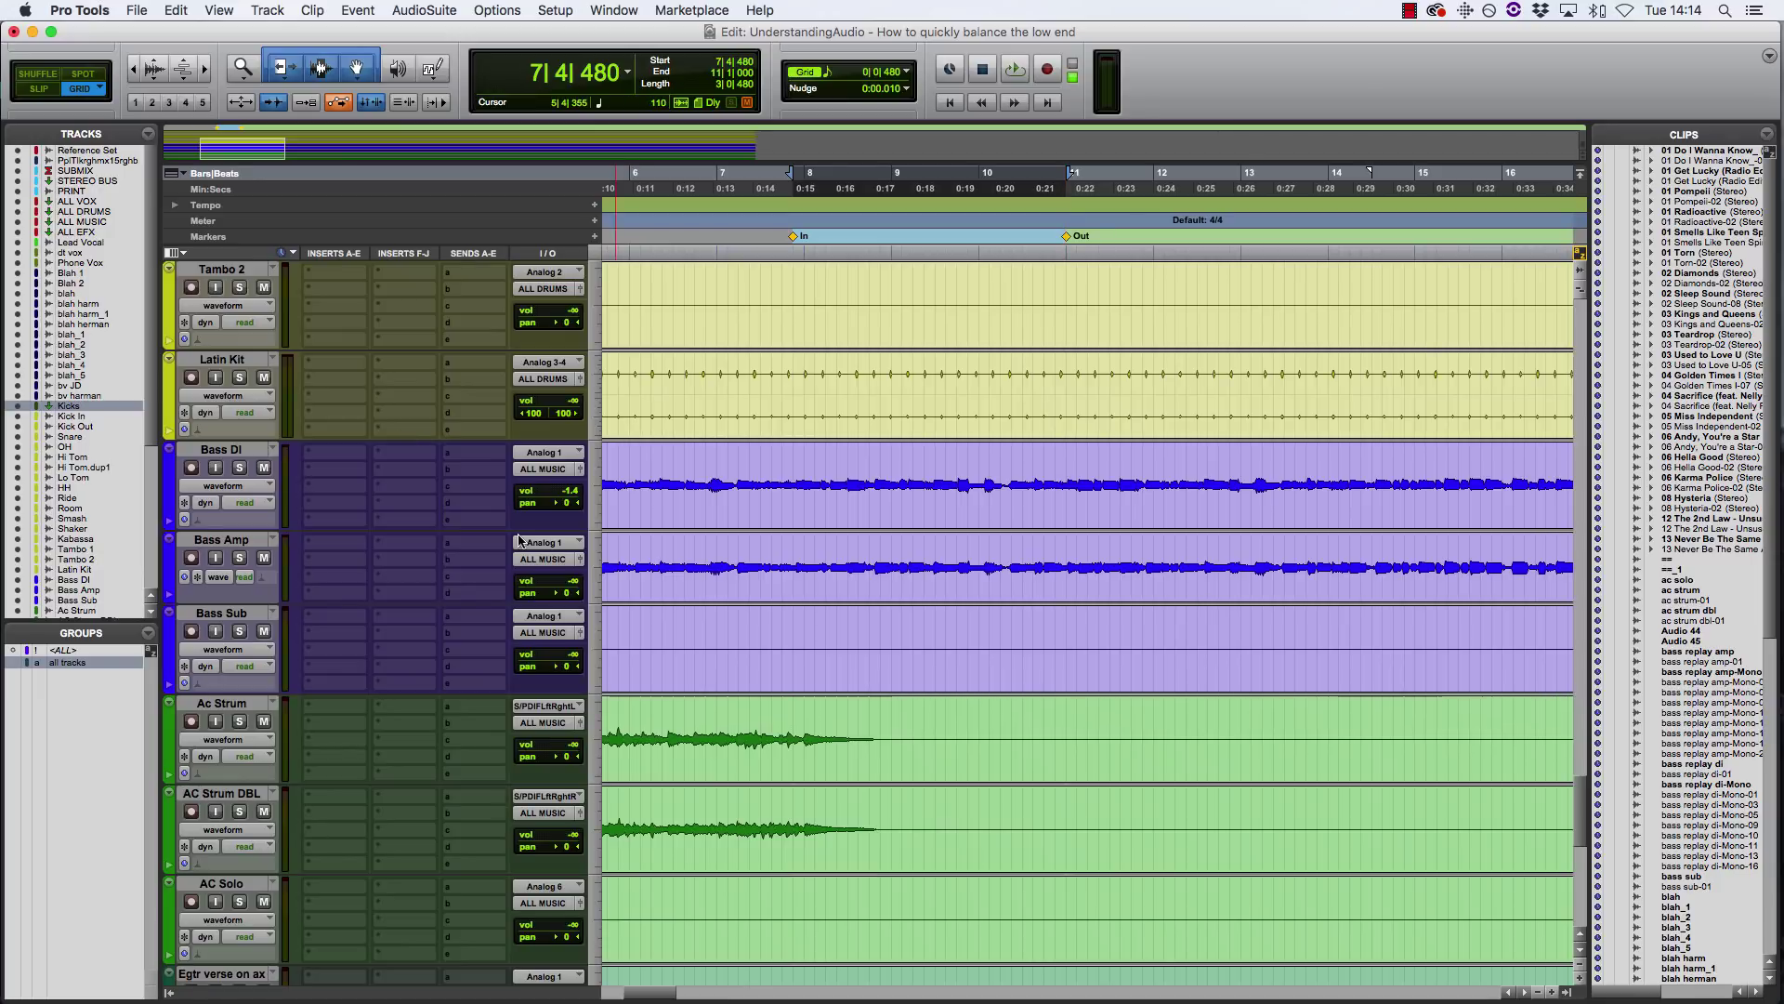
- Blend in the Bass Amp track at -6.2 dB while the passage plays, and stop playback
{"action": "left_click", "coordinate": [580, 559]}
{"action": "left_click_drag", "start_coordinate": [653, 579], "coordinate": [654, 576]}
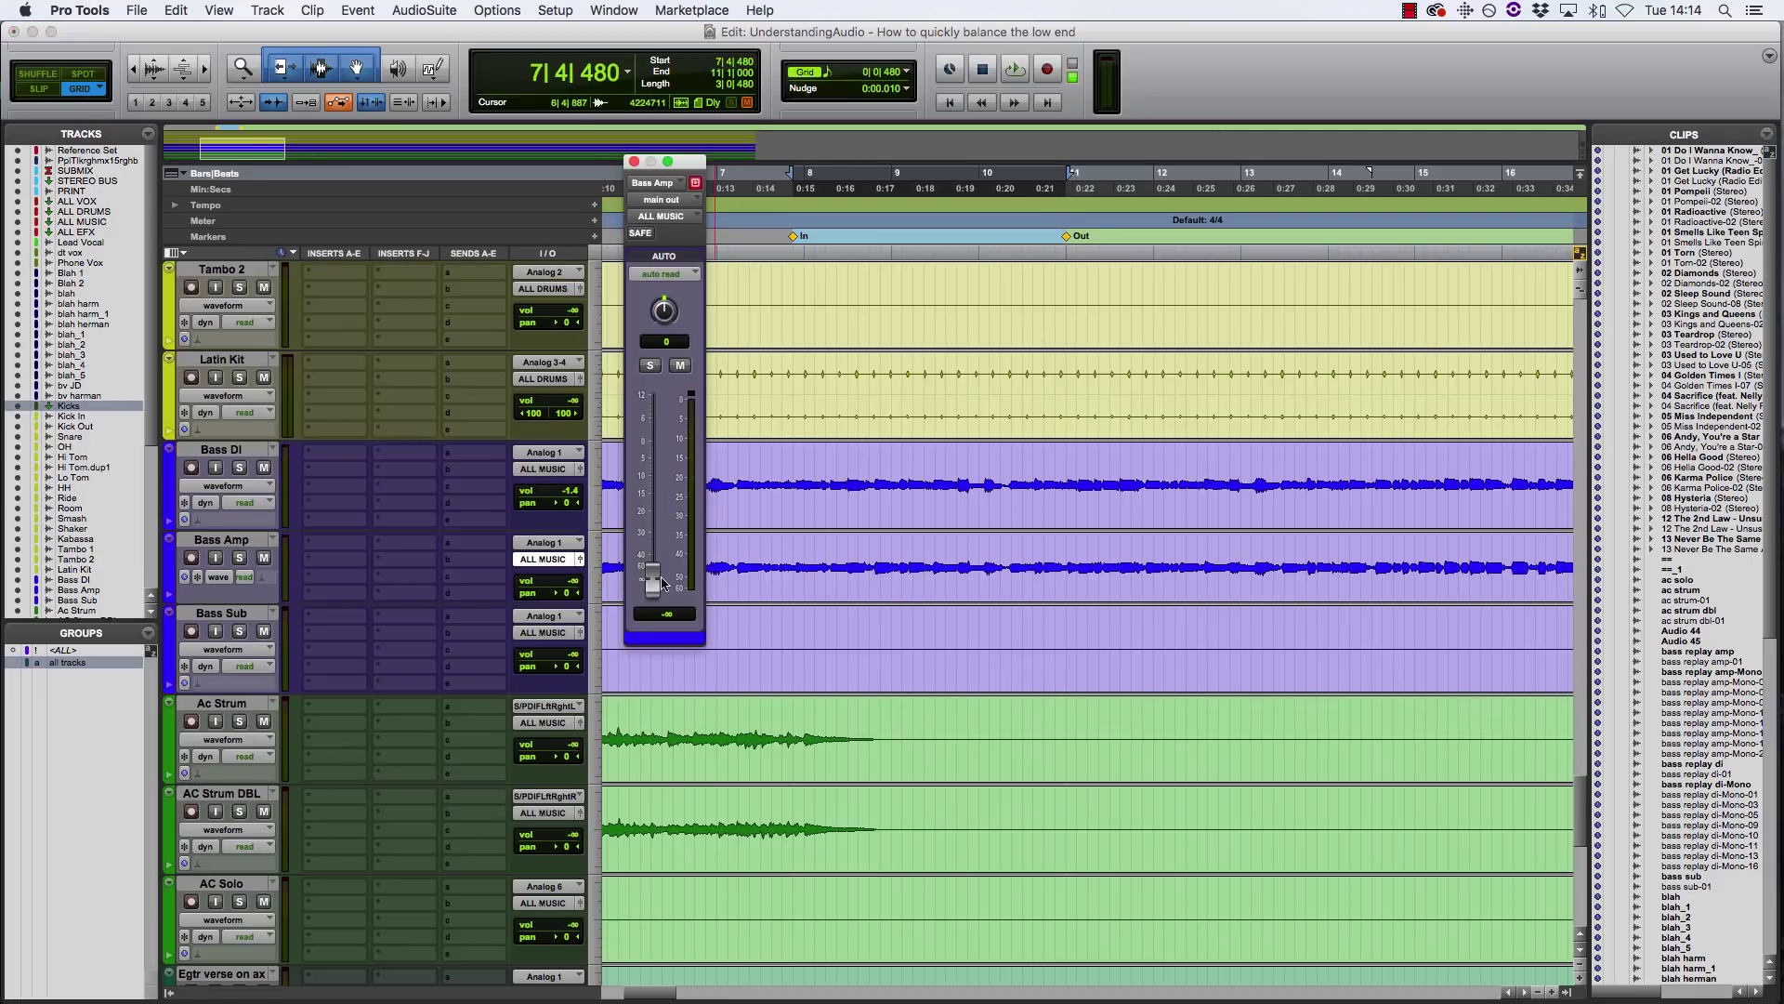
{"action": "key", "text": "space"}
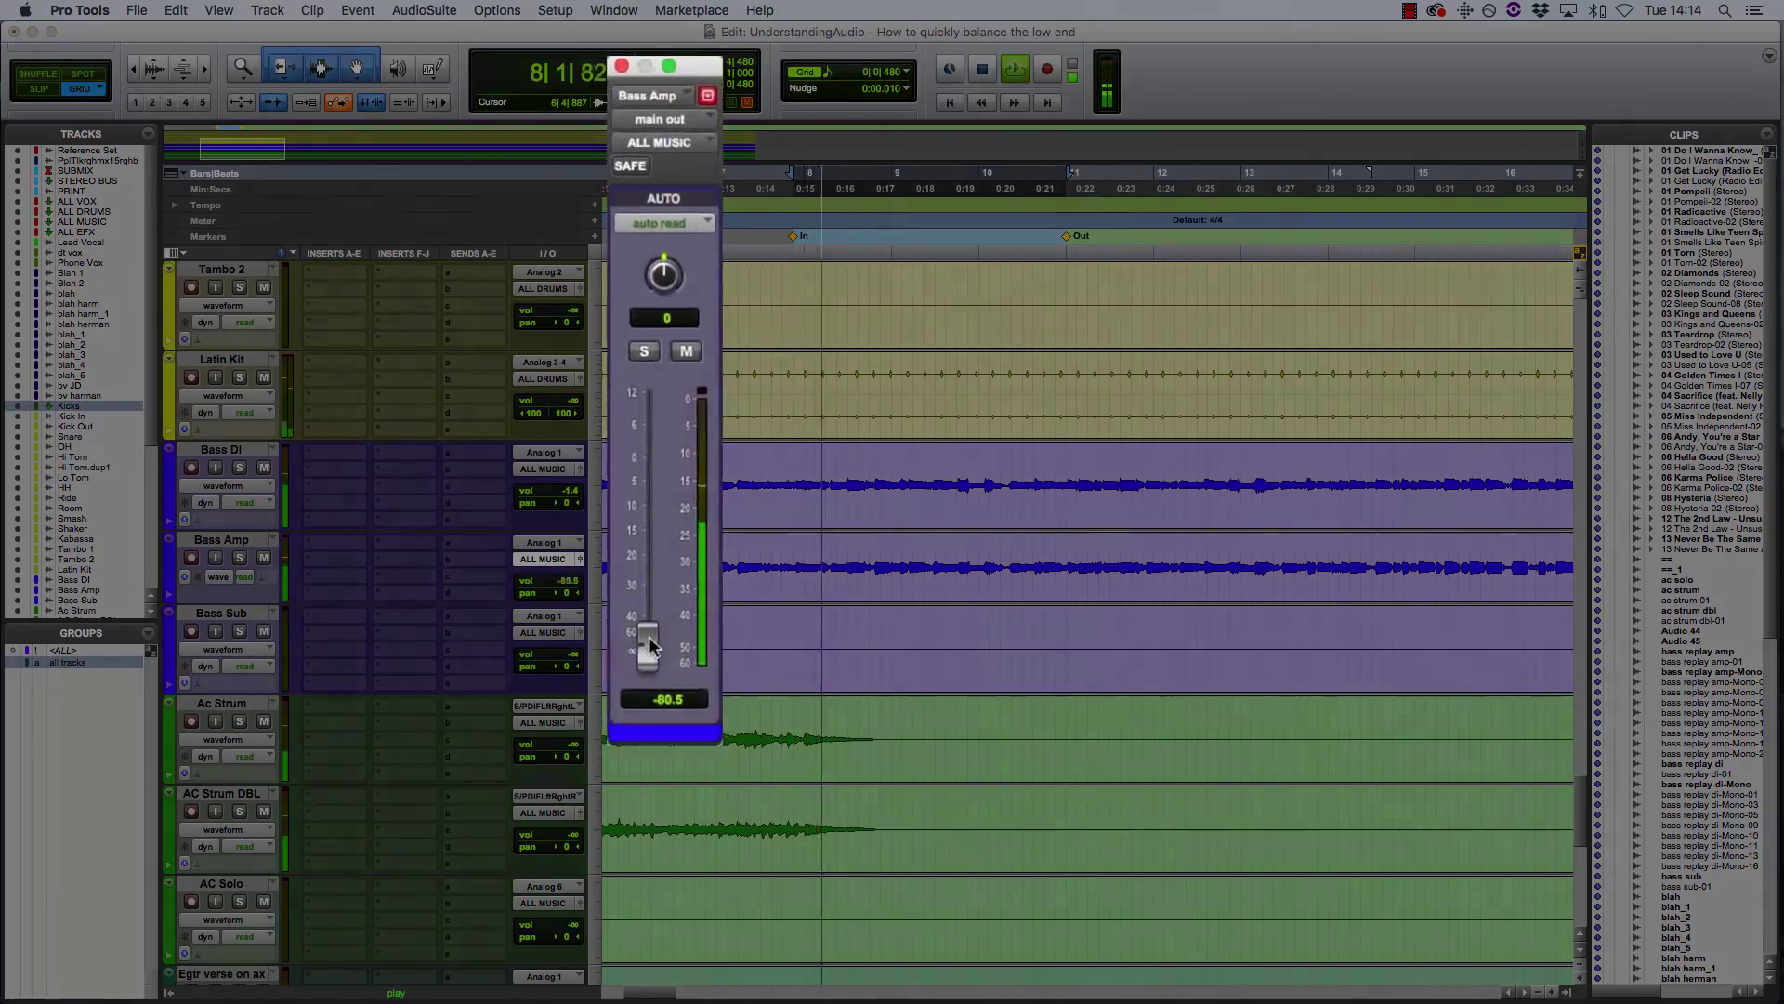
{"action": "left_click_drag", "start_coordinate": [650, 646], "coordinate": [692, 496]}
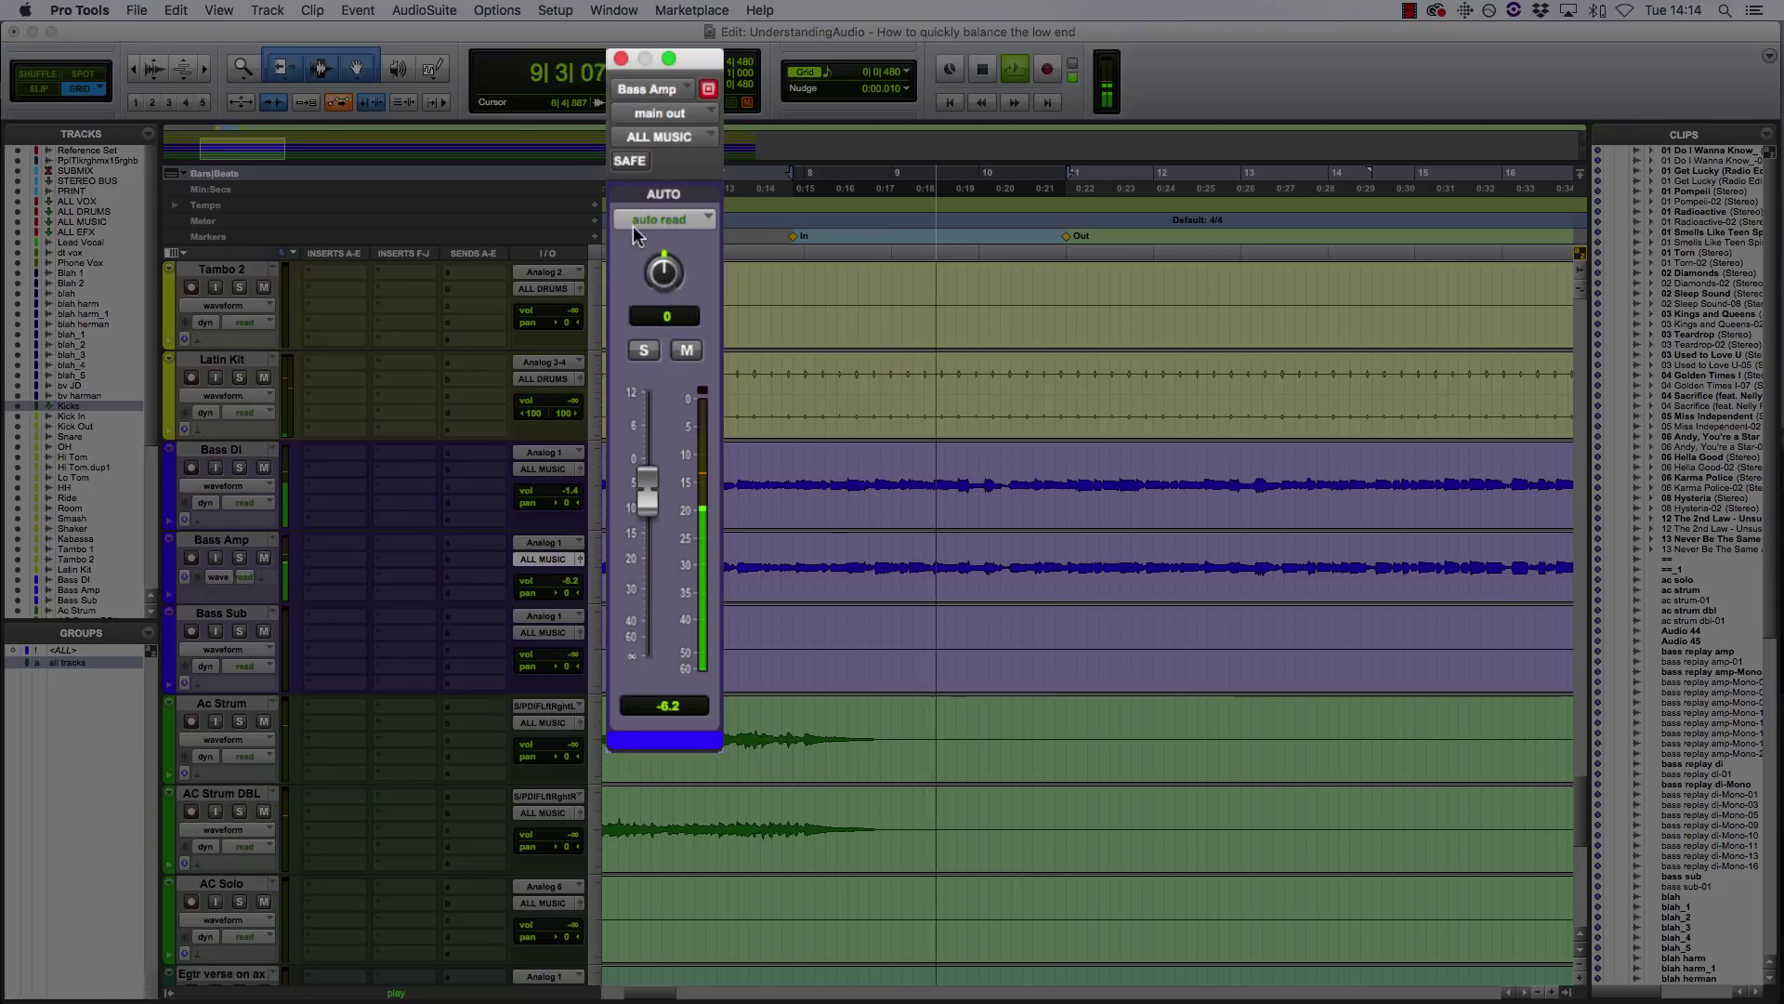
{"action": "left_click", "coordinate": [622, 59]}
{"action": "key", "text": "space"}
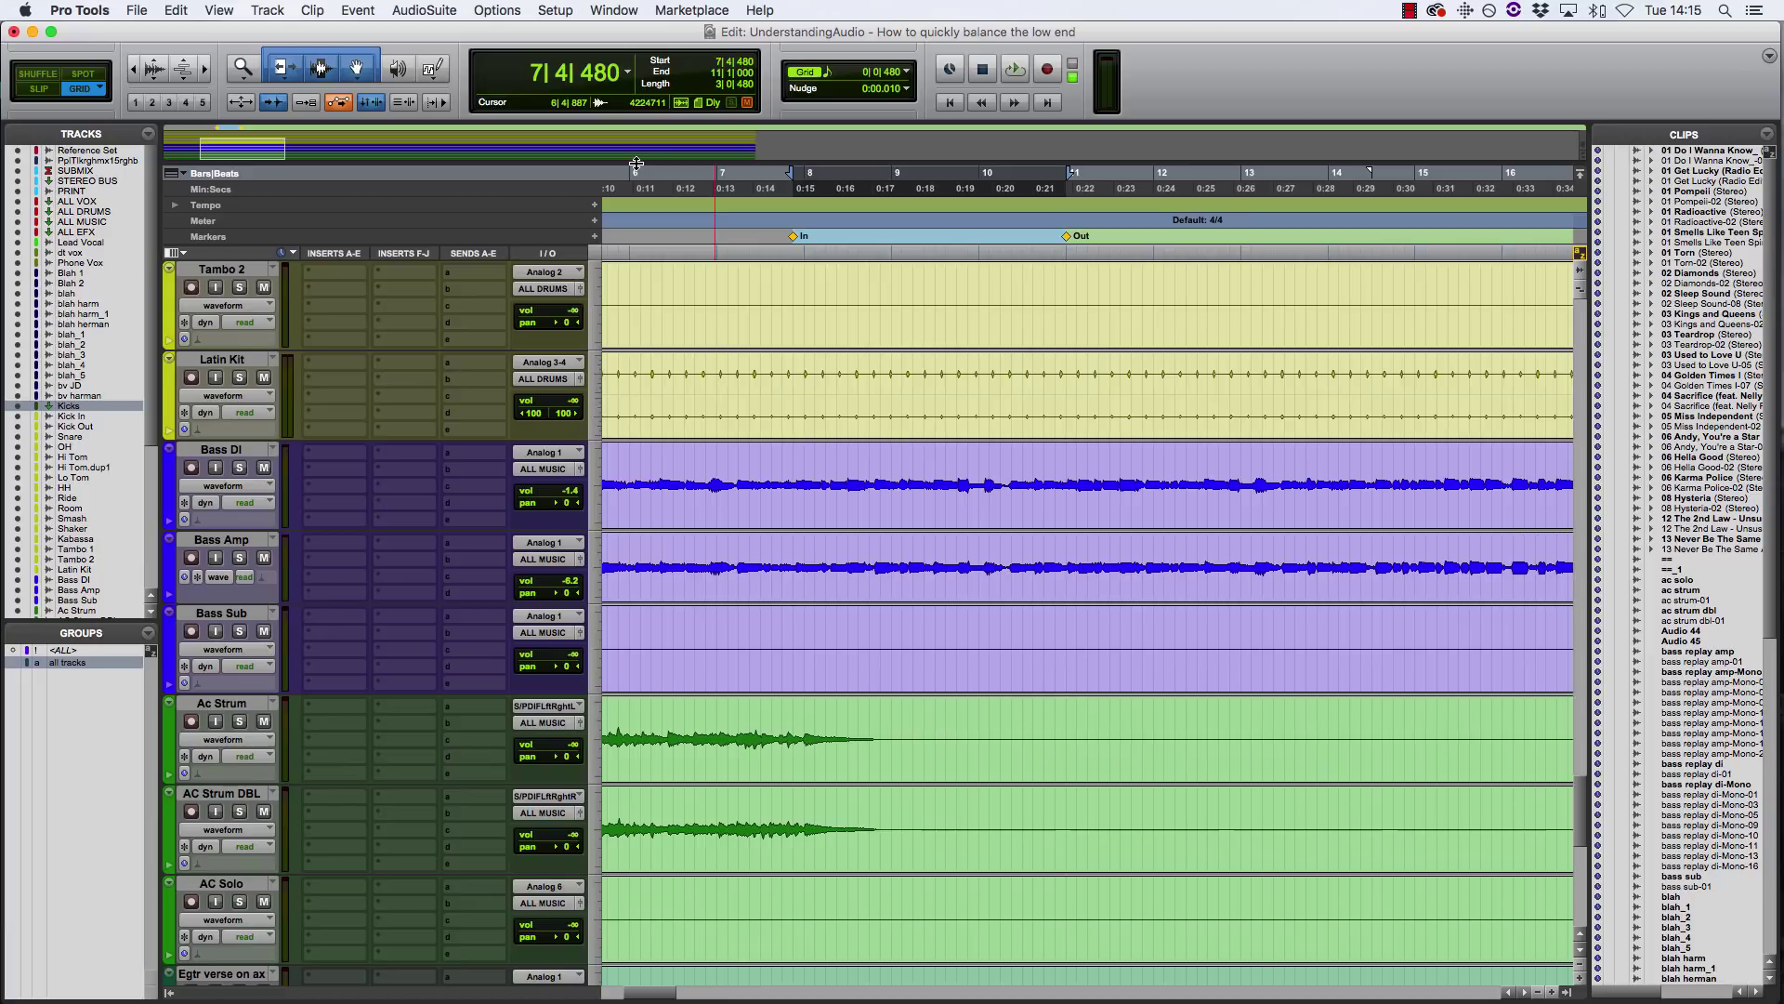
- Replay the passage between the In and Out markers to judge the combined kick and bass balance
{"action": "left_click", "coordinate": [794, 238]}
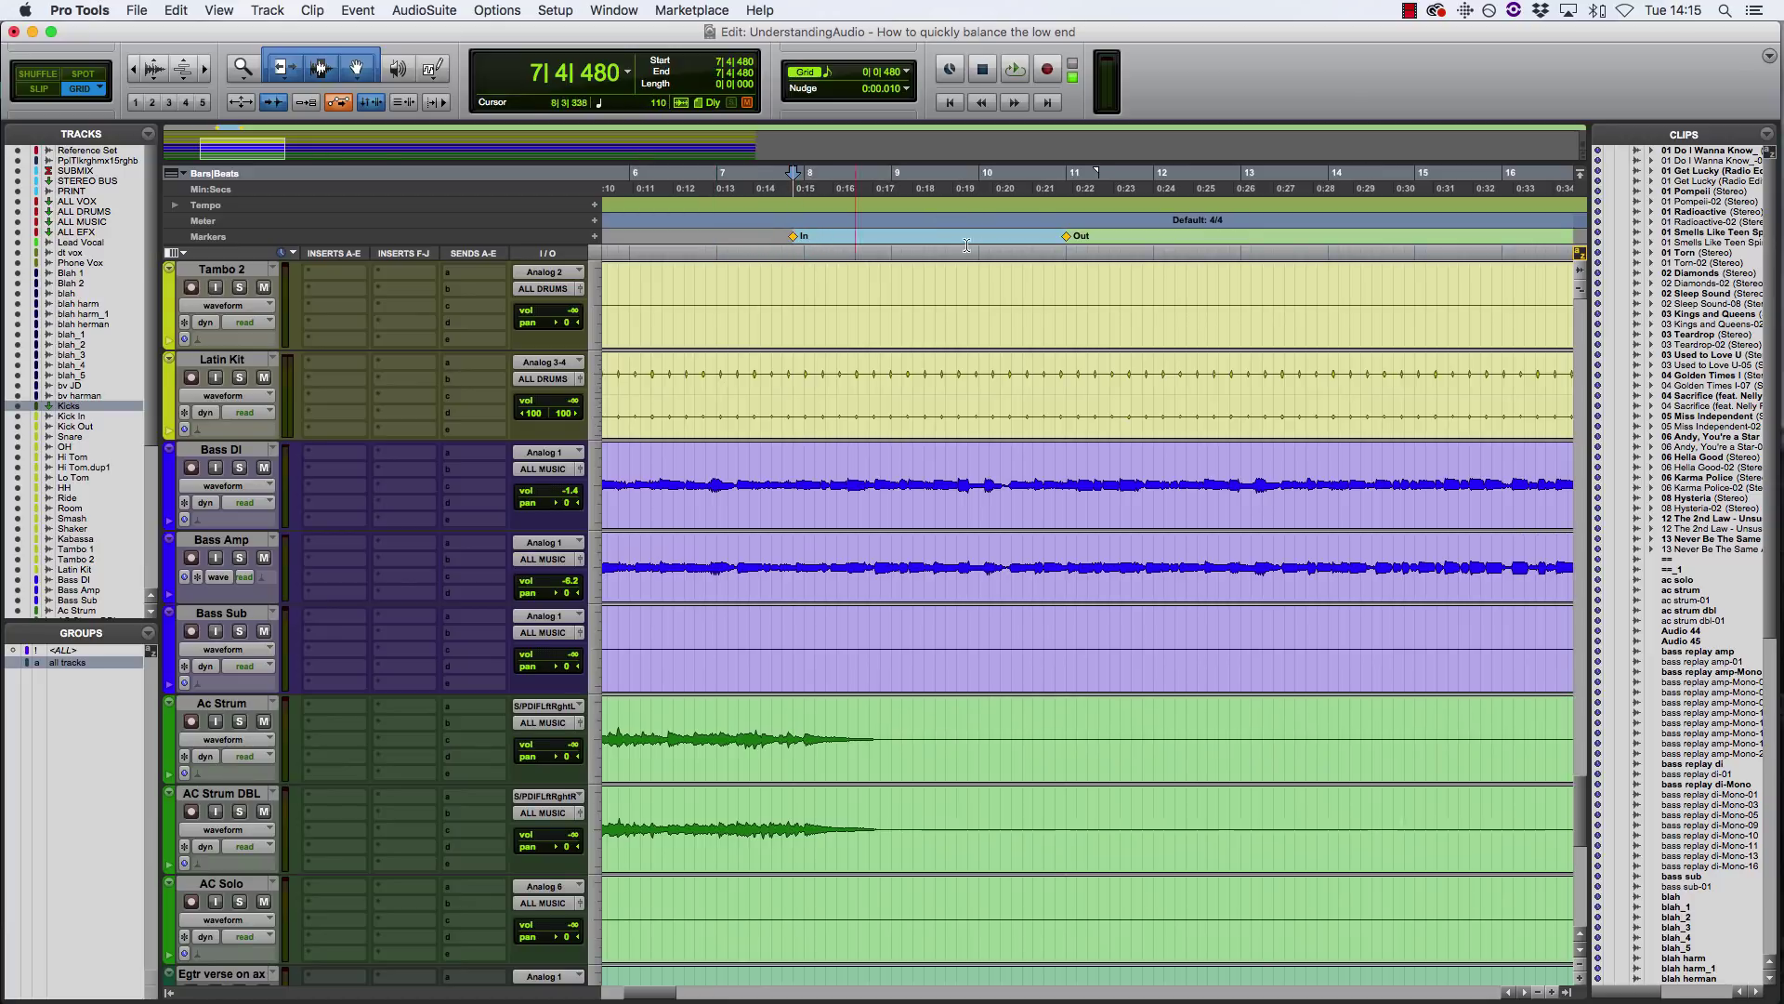
{"action": "left_click", "coordinate": [1065, 239], "text": "shift"}
{"action": "key", "text": "space"}
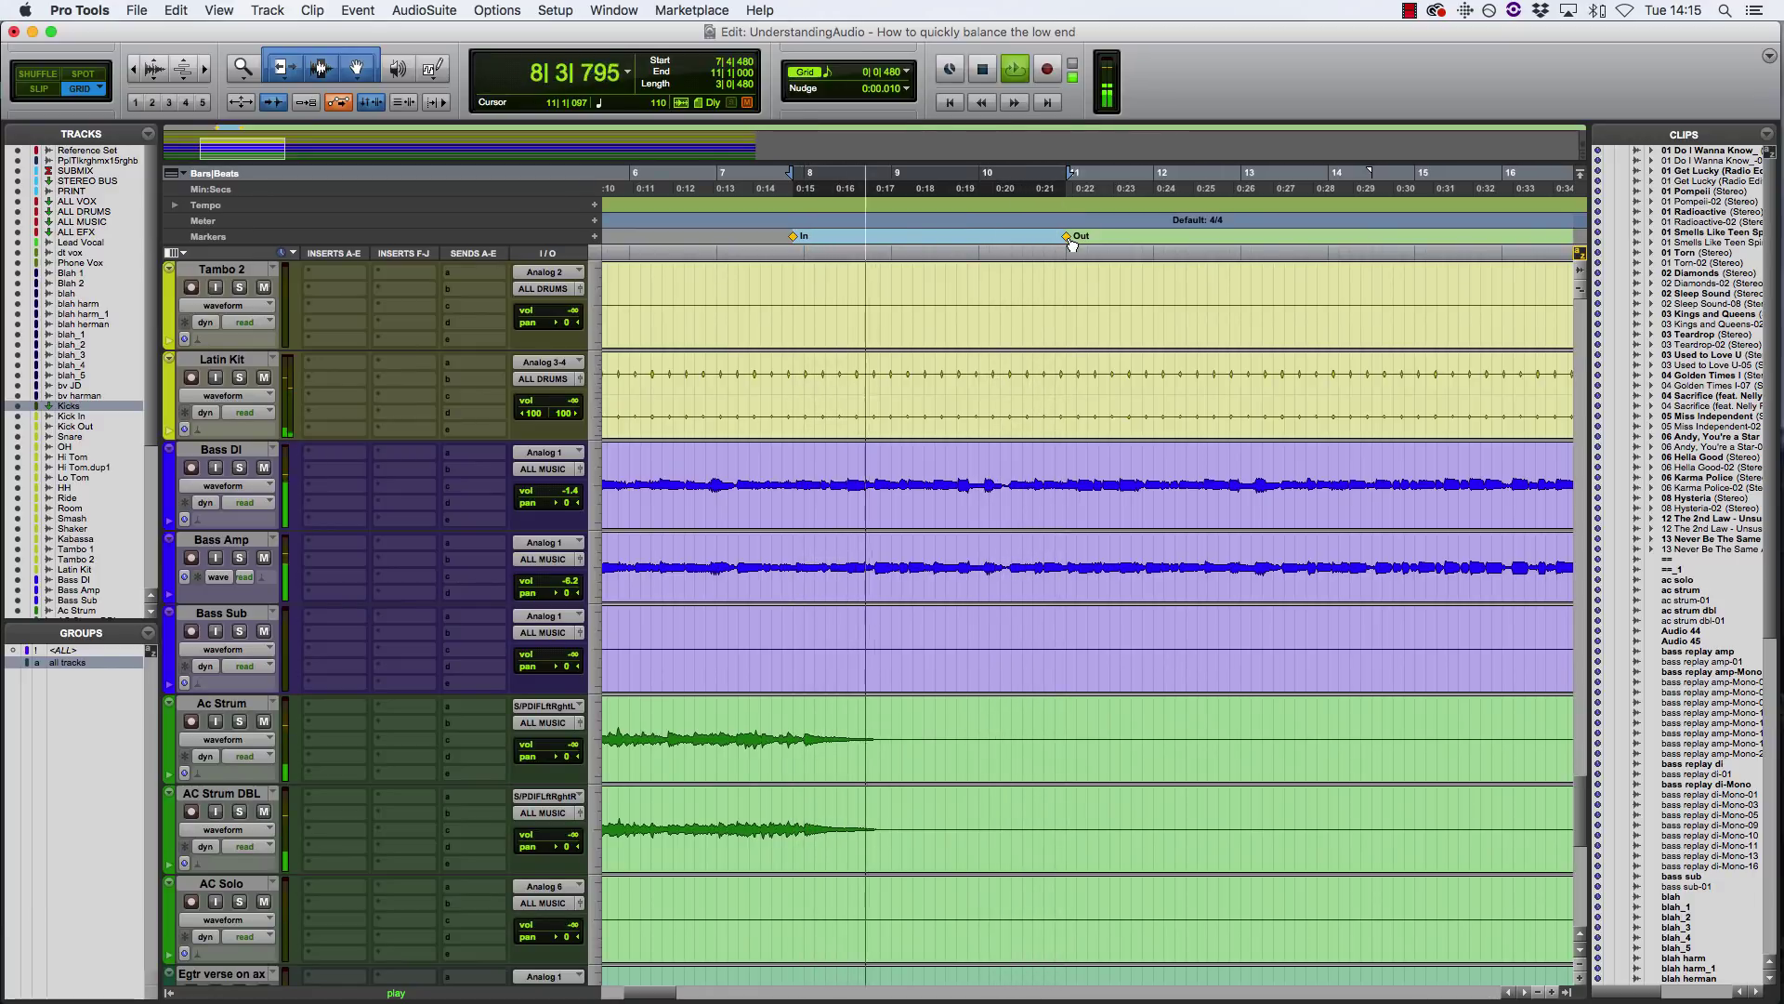
{"action": "left_click", "coordinate": [1072, 240]}
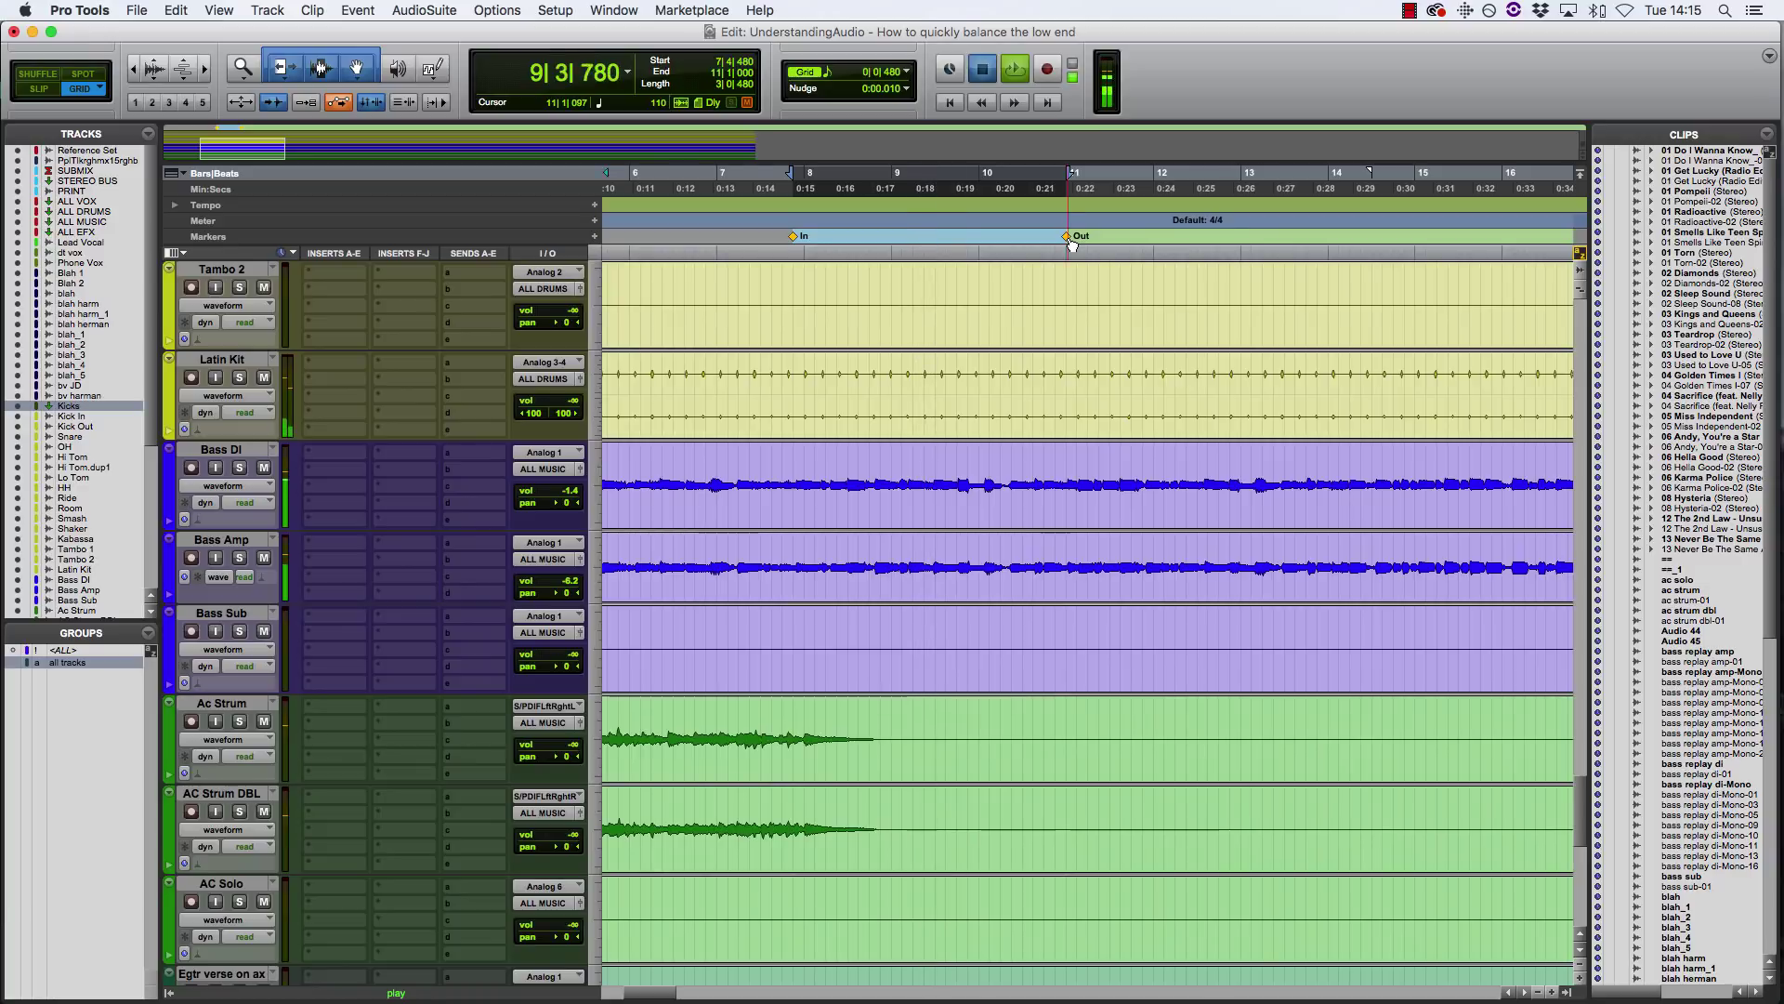